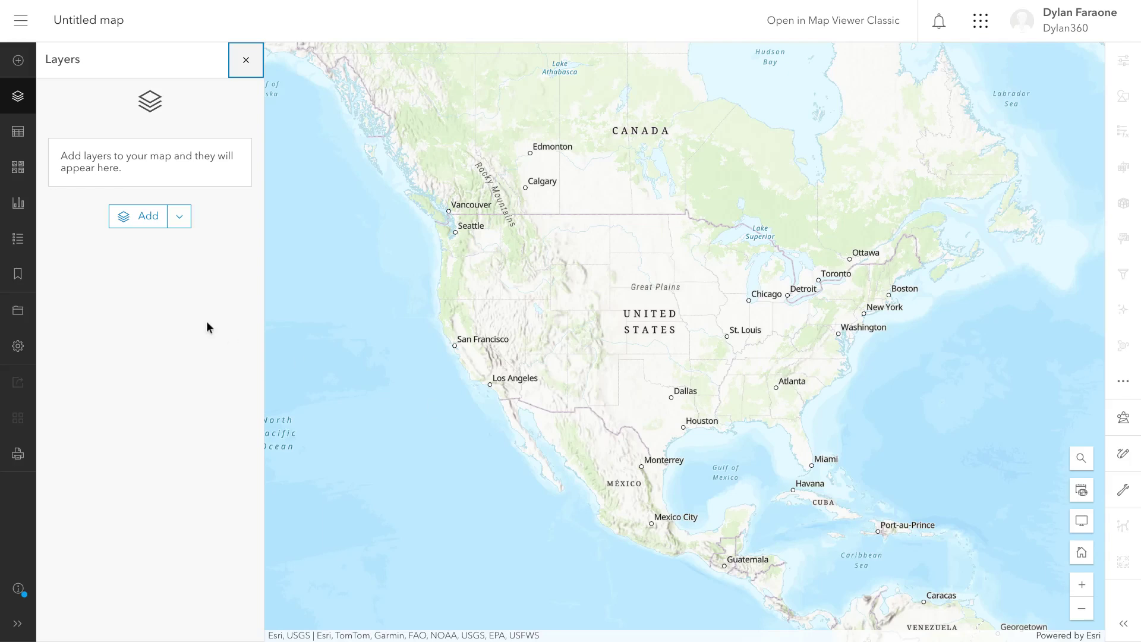
Add the LahainaFEMA imagery MapServer to the map from its URL.
{"action": "left_click", "coordinate": [180, 217]}
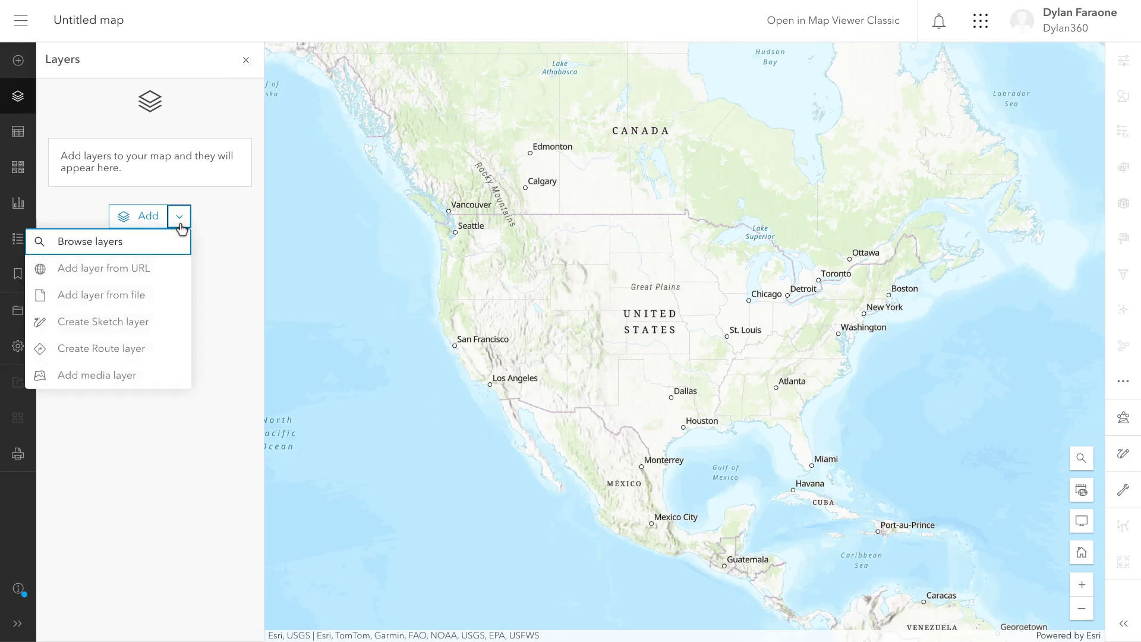
{"action": "left_click", "coordinate": [164, 270]}
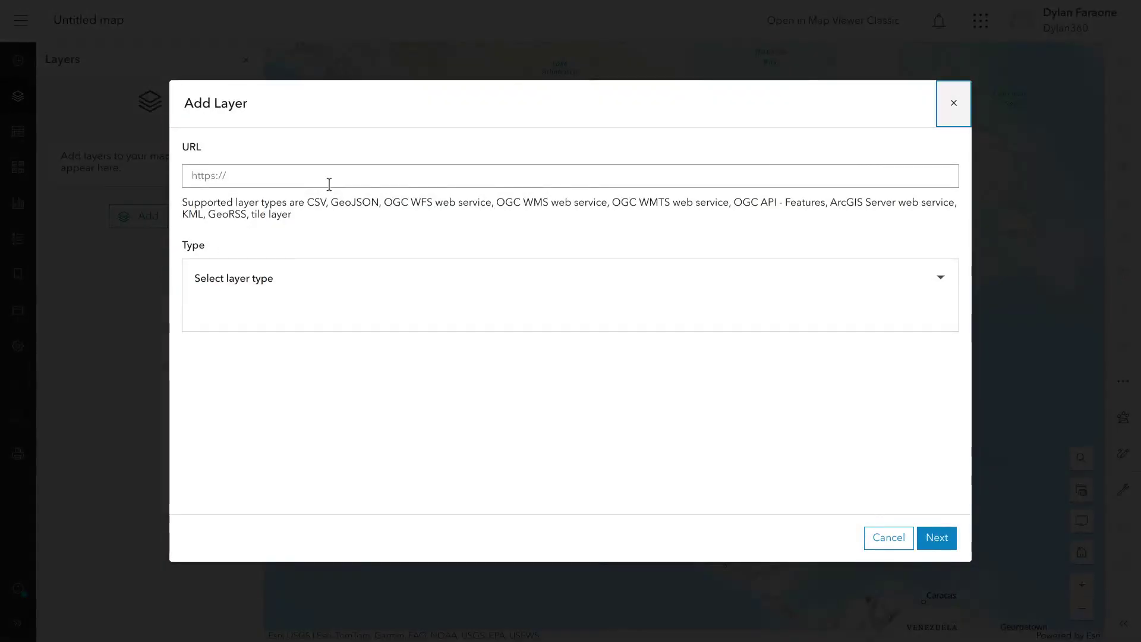
{"action": "left_click", "coordinate": [335, 184]}
{"action": "type", "text": "https://tiles.arcgis.com/tiles/uujCiiEZAflDbdxE/arcgis/rest/services/LahainaFEMA/MapServer"}
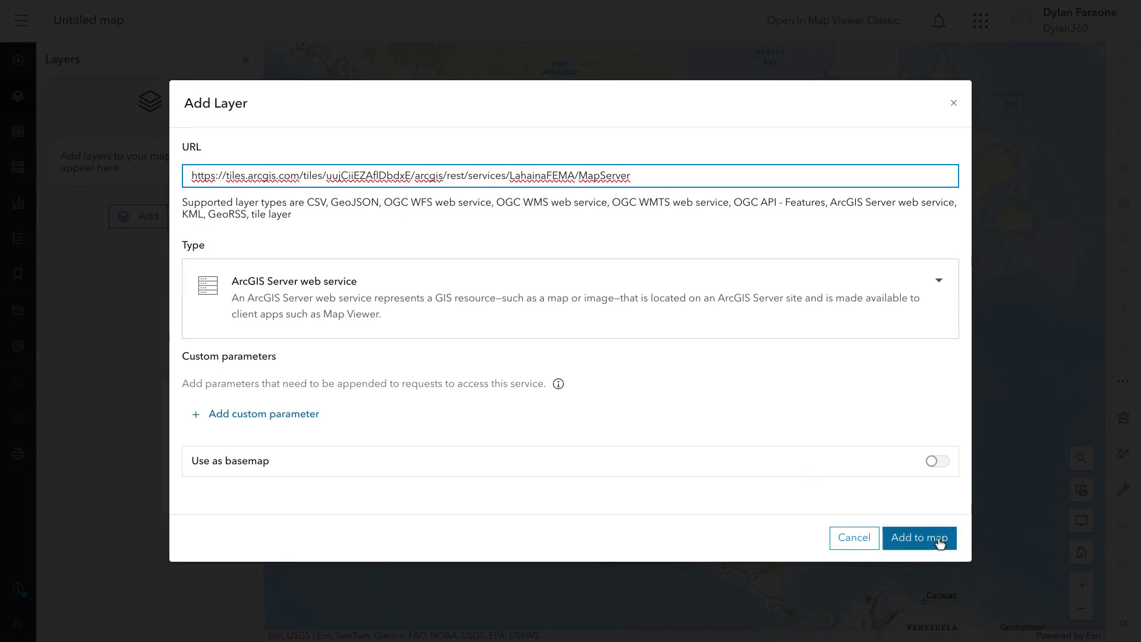
{"action": "left_click", "coordinate": [919, 538]}
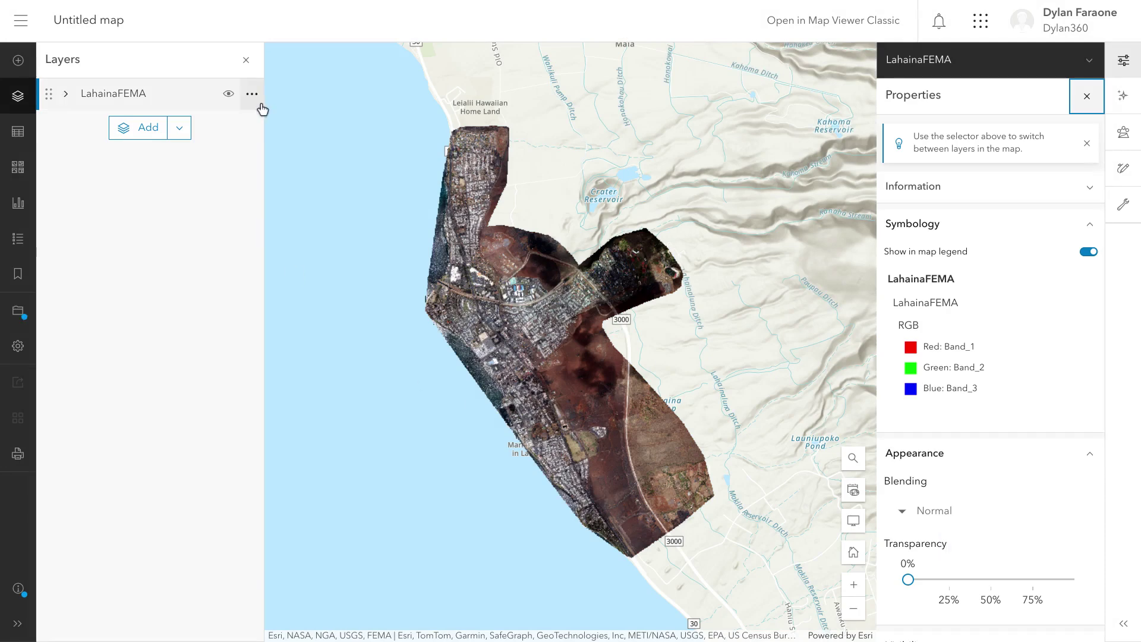
Find 'lahaina2023' in My Content and add it to the map.
{"action": "left_click", "coordinate": [188, 129]}
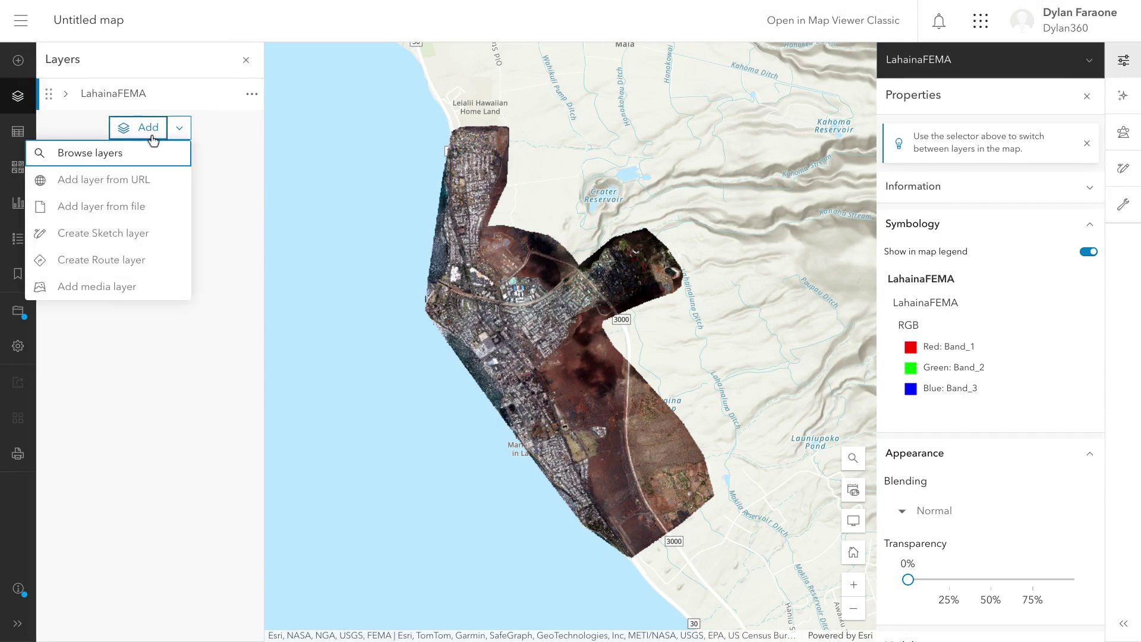
{"action": "left_click", "coordinate": [149, 152]}
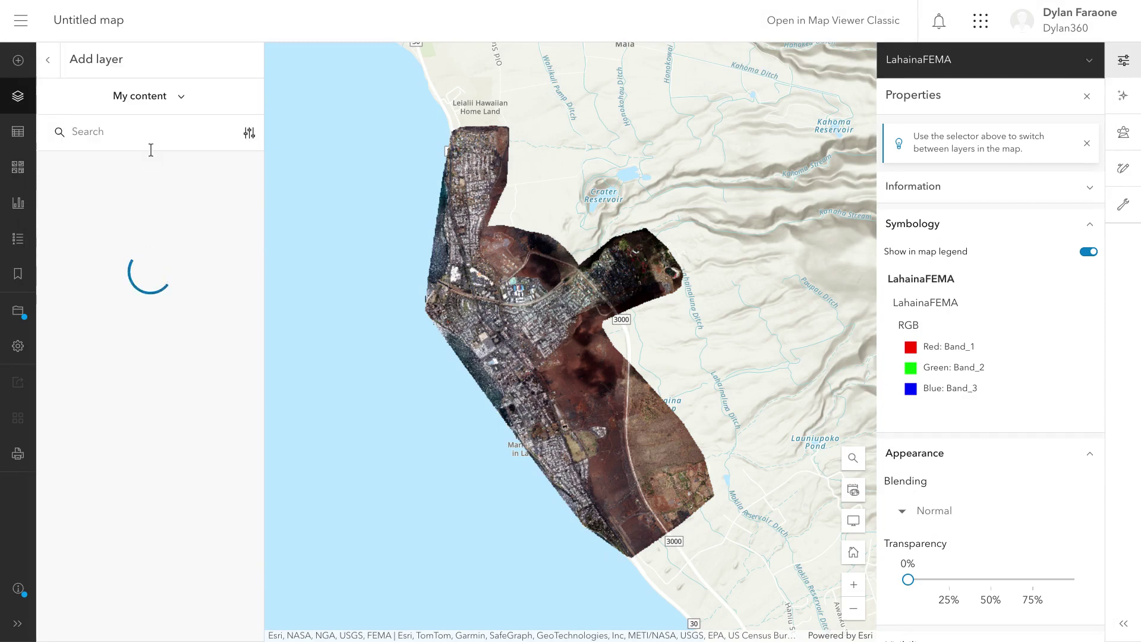
{"action": "left_click", "coordinate": [114, 140]}
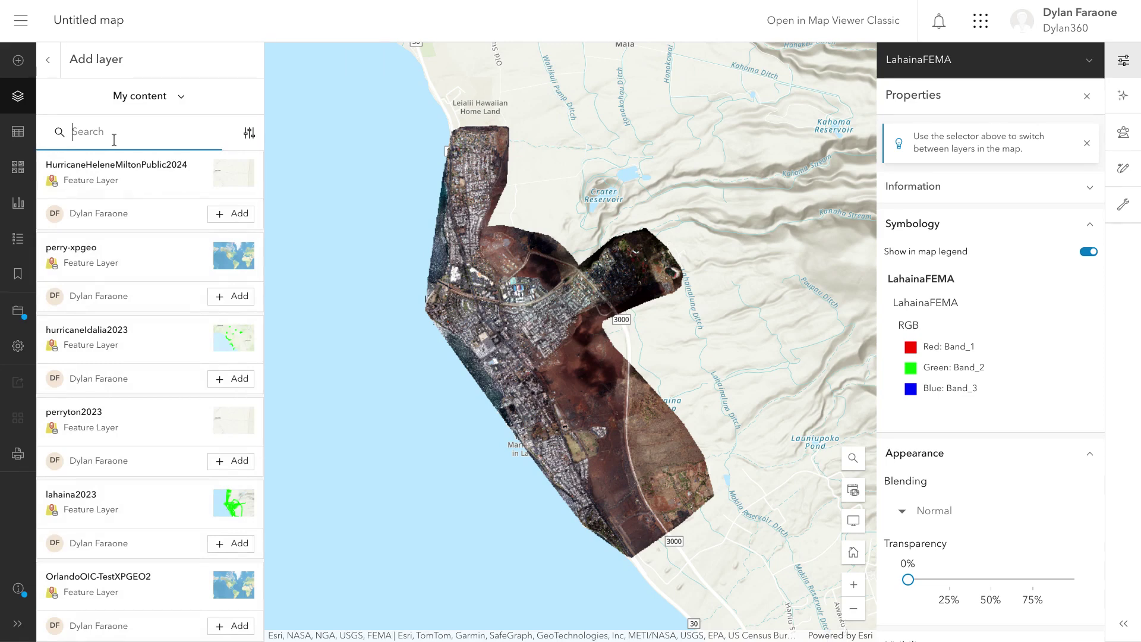
{"action": "type", "text": "lahi"}
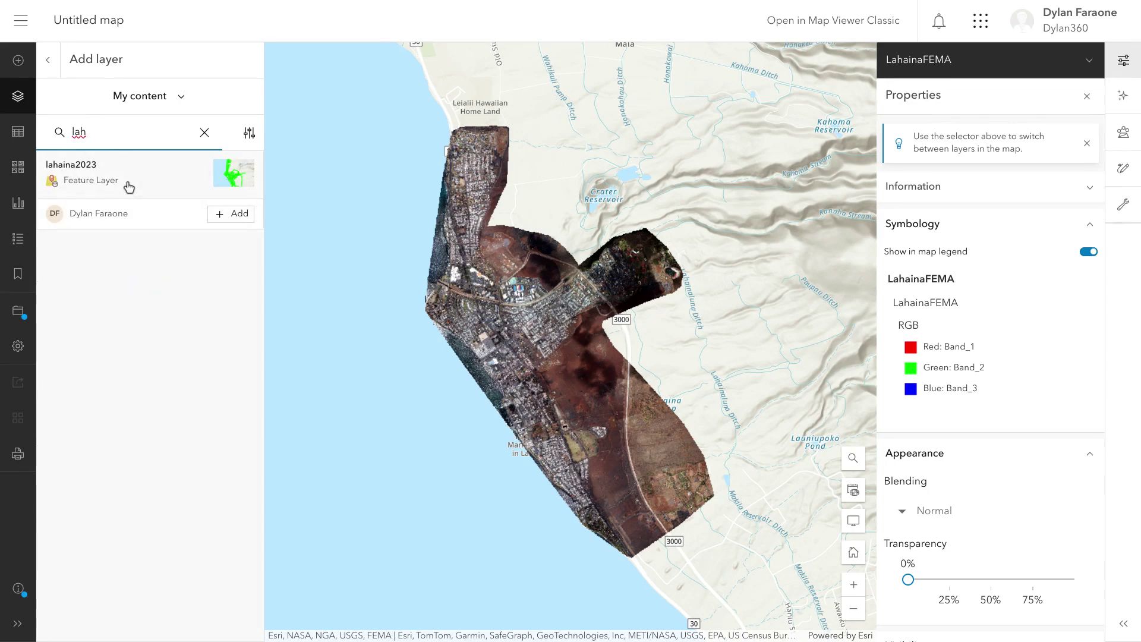
{"action": "left_click", "coordinate": [128, 188]}
{"action": "left_click", "coordinate": [234, 214]}
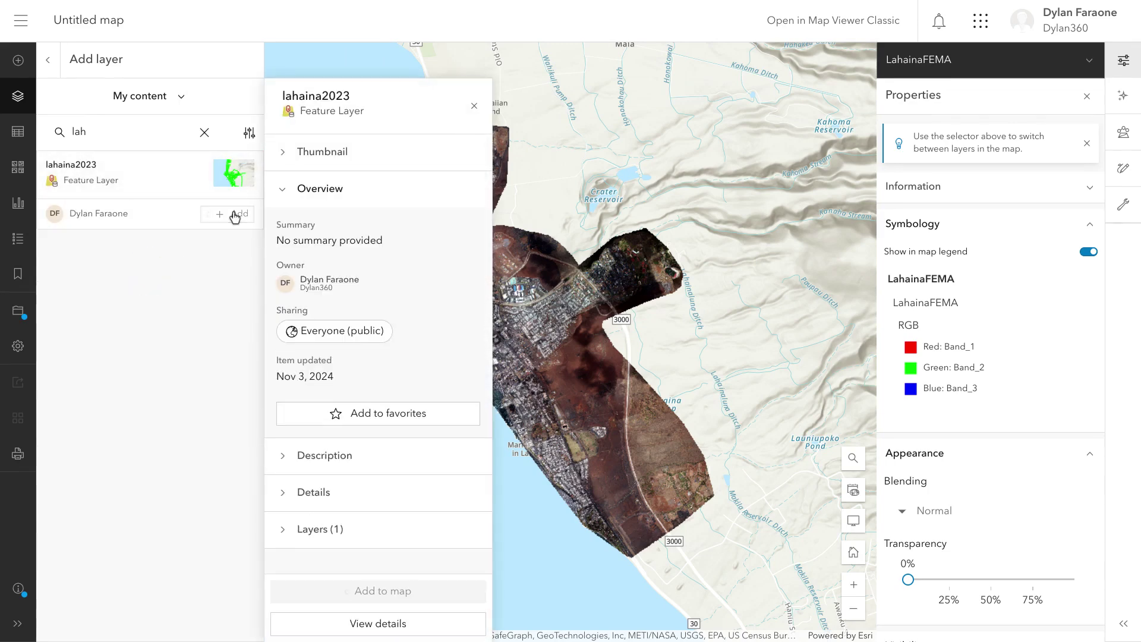
{"action": "left_click", "coordinate": [47, 60]}
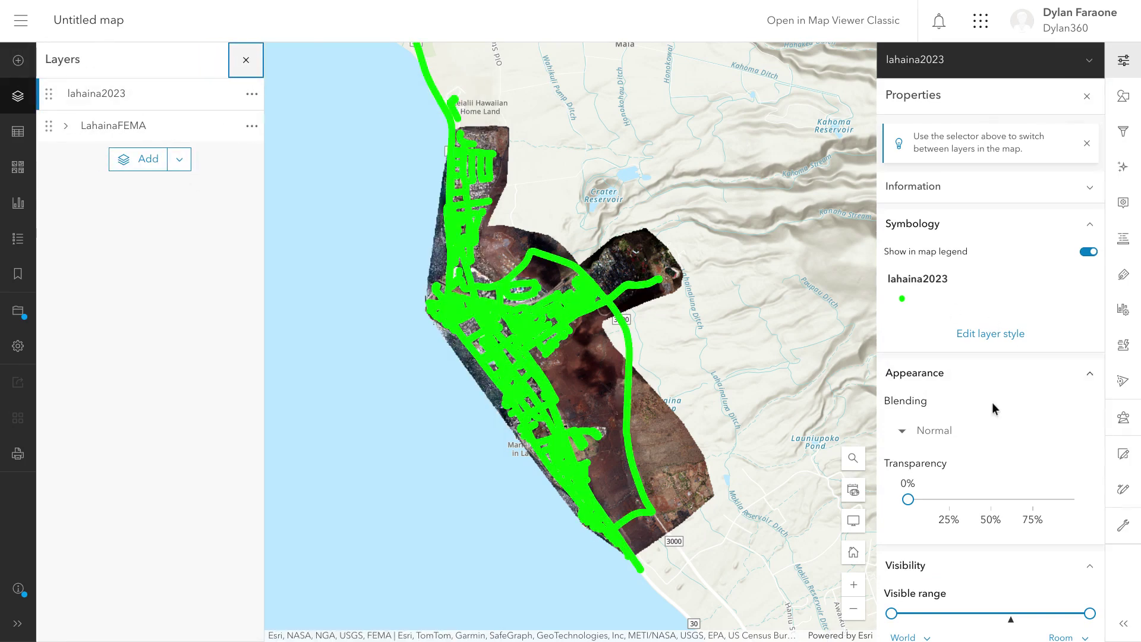
Turn on 'Adjust size automatically' for the lahaina2023 green single-symbol points.
{"action": "scroll", "coordinate": [993, 408], "scroll_direction": "down", "scroll_amount": 5}
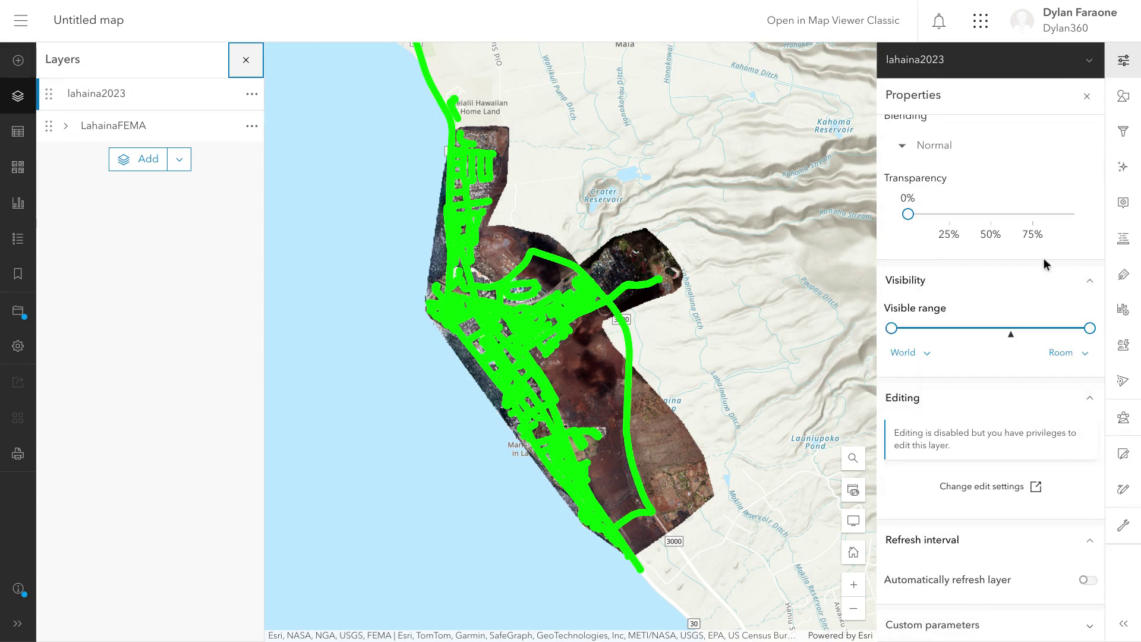
{"action": "scroll", "coordinate": [1043, 258], "scroll_direction": "up", "scroll_amount": 4}
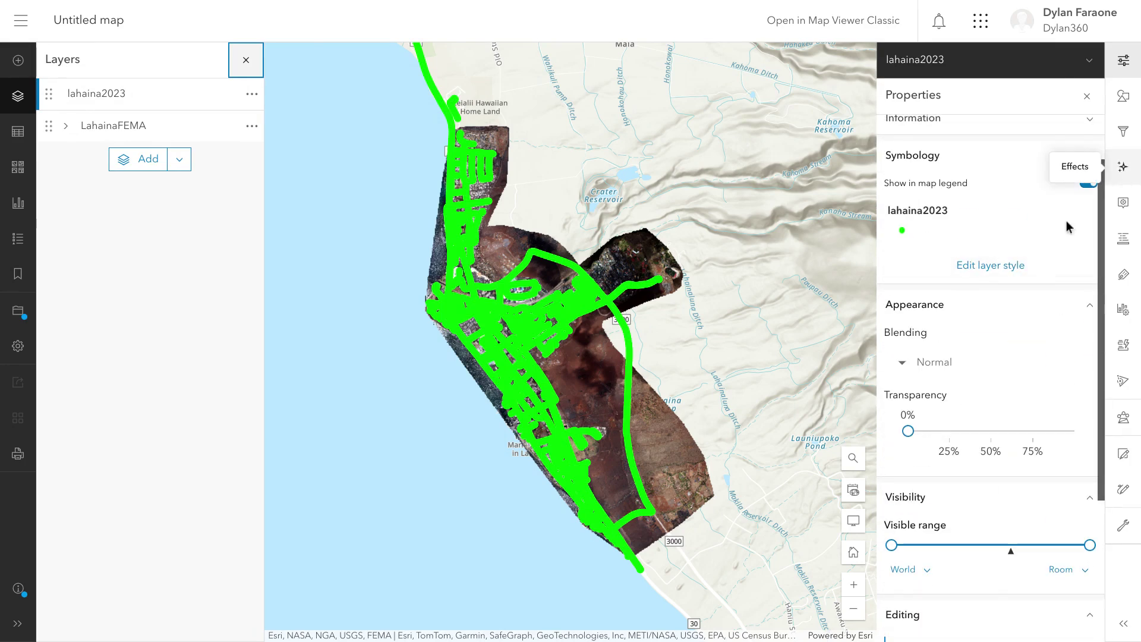
{"action": "left_click", "coordinate": [960, 265]}
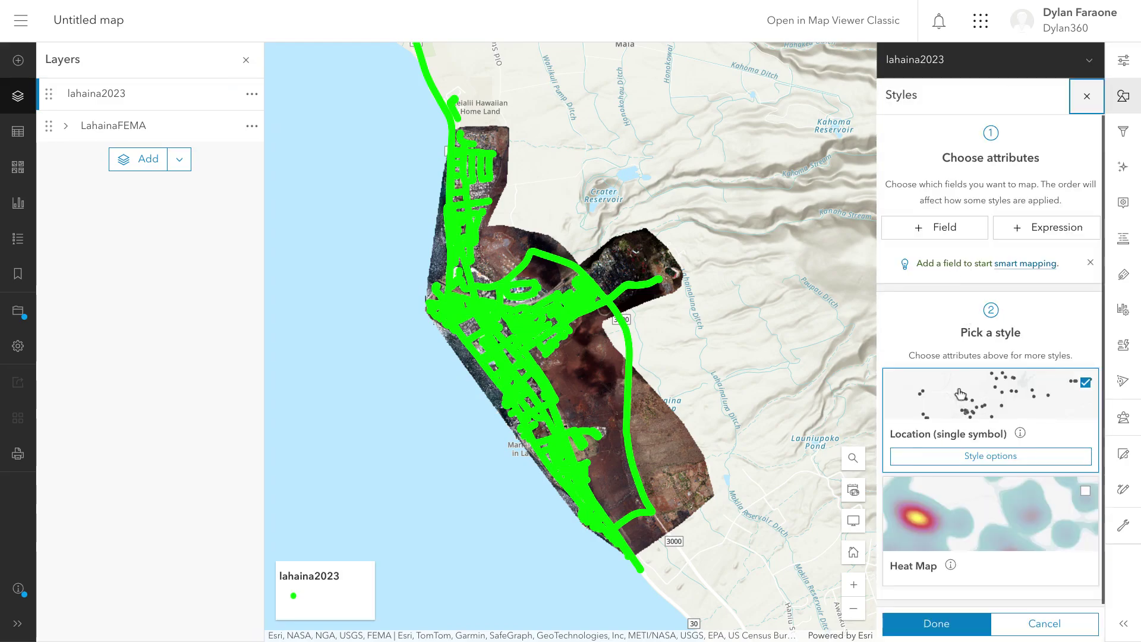
{"action": "left_click", "coordinate": [962, 456]}
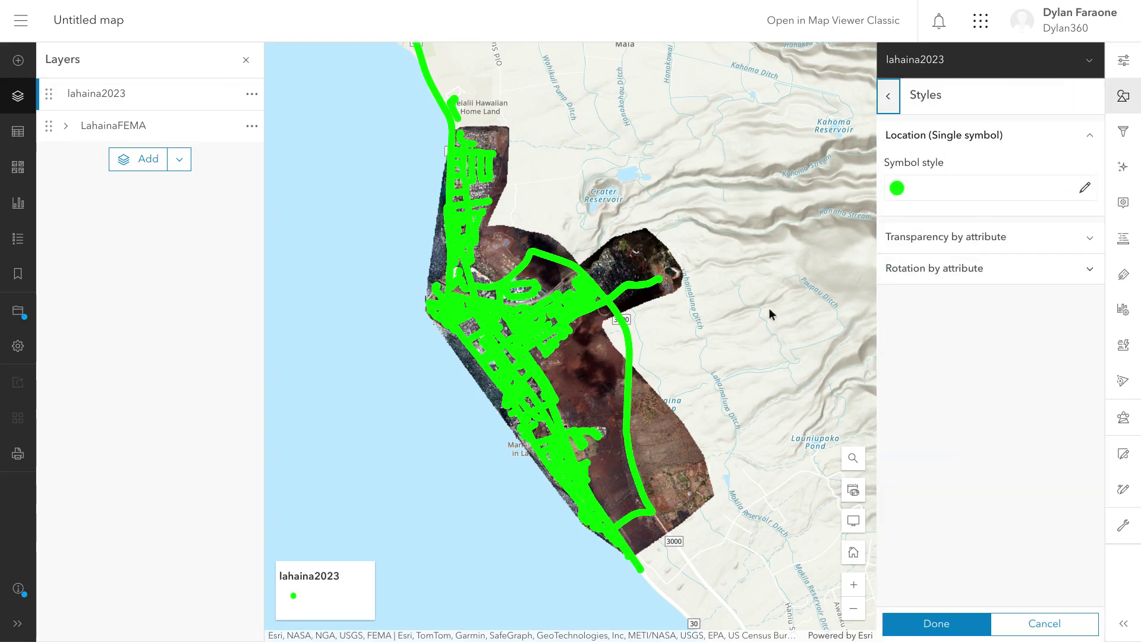
{"action": "scroll", "coordinate": [657, 359], "scroll_direction": "up", "scroll_amount": 5}
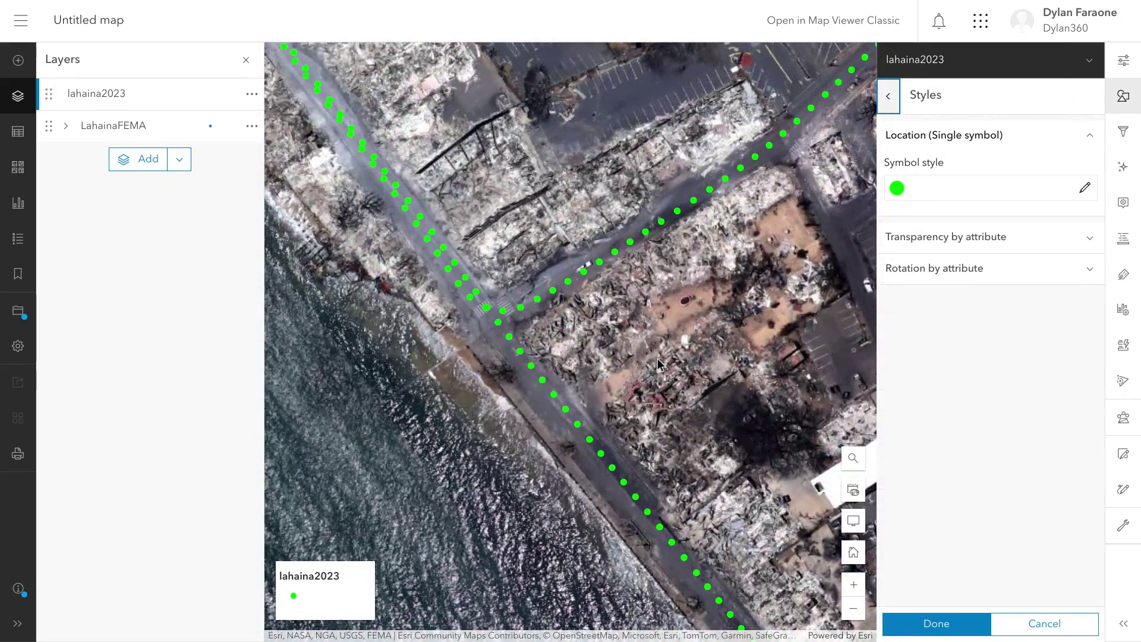
{"action": "left_click", "coordinate": [1085, 188]}
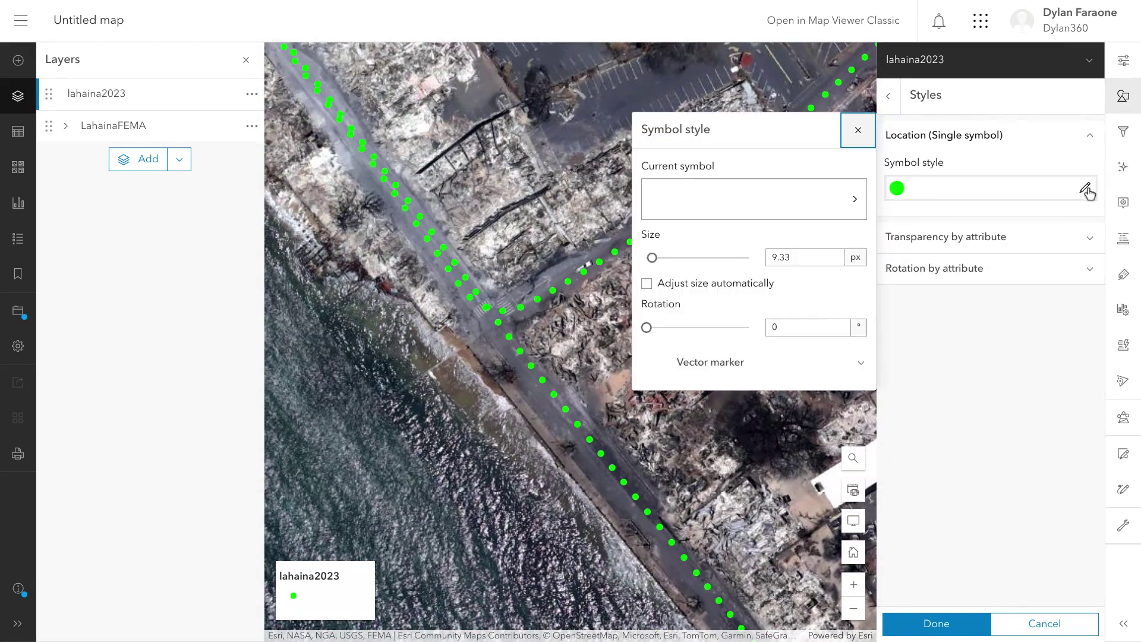
{"action": "left_click_drag", "start_coordinate": [798, 397], "coordinate": [766, 256]}
{"action": "left_click", "coordinate": [647, 284]}
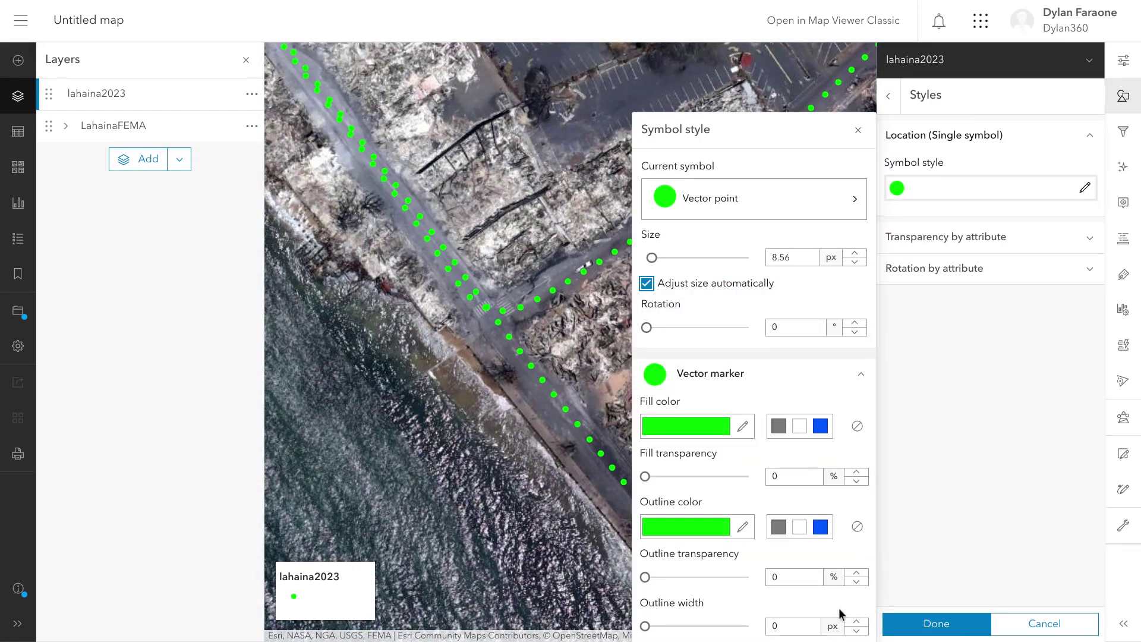
{"action": "left_click", "coordinate": [949, 623]}
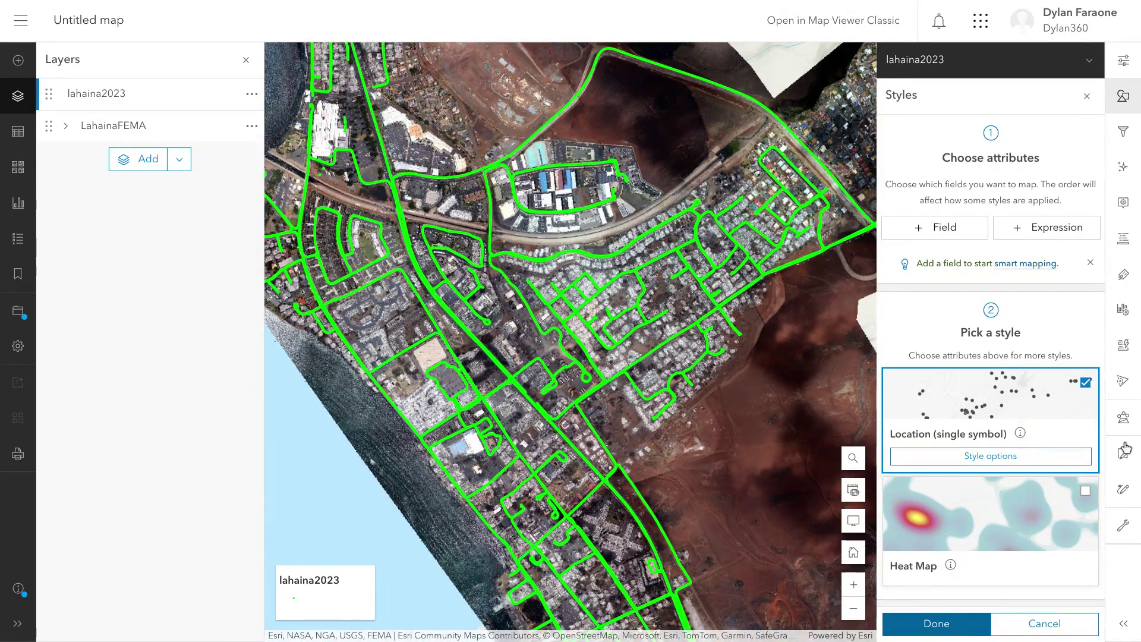
{"action": "left_click", "coordinate": [1088, 96]}
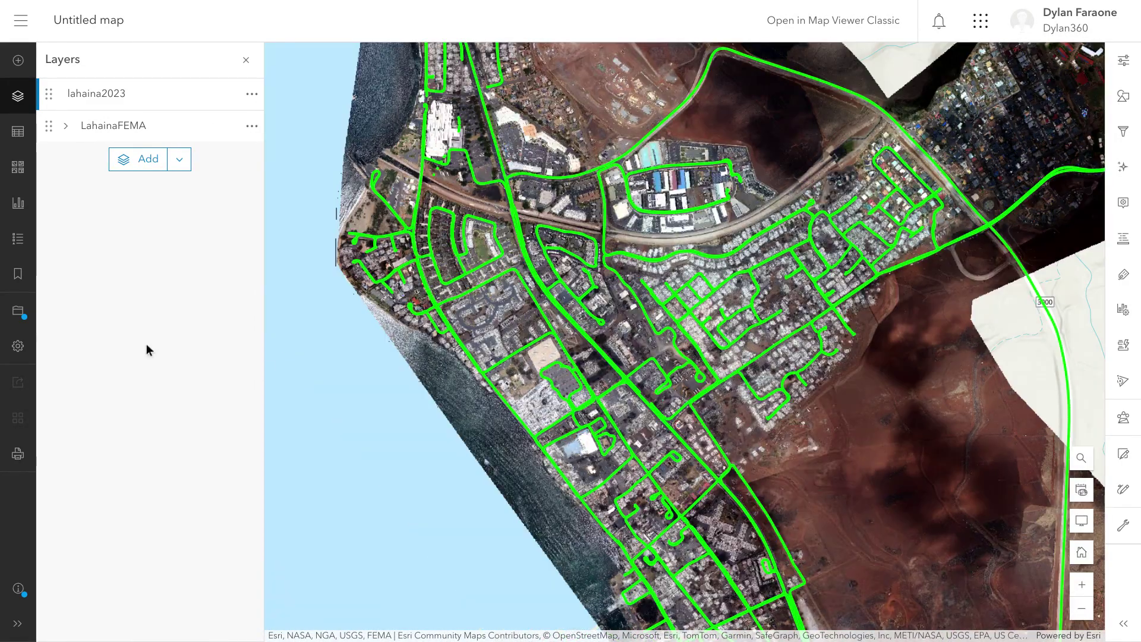
Save as 'Lahaina Wildfire - Streetview Map' under Mosaic Imagery and The Disaster Mapping Project categories.
{"action": "left_click", "coordinate": [18, 310]}
{"action": "left_click", "coordinate": [98, 314]}
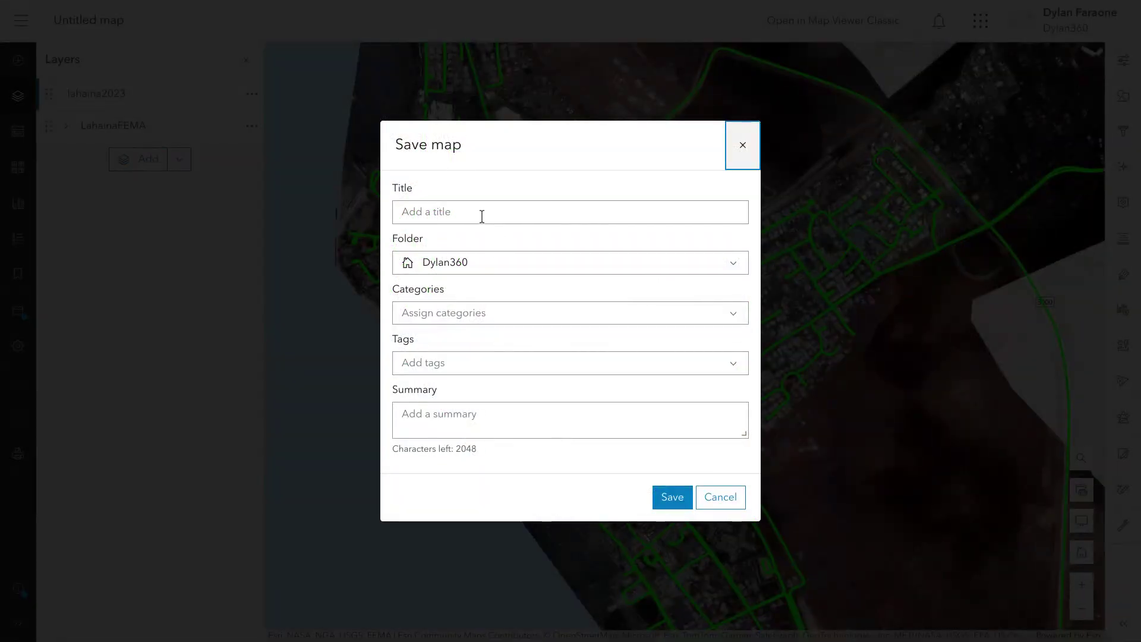
{"action": "left_click", "coordinate": [479, 214]}
{"action": "type", "text": "La"}
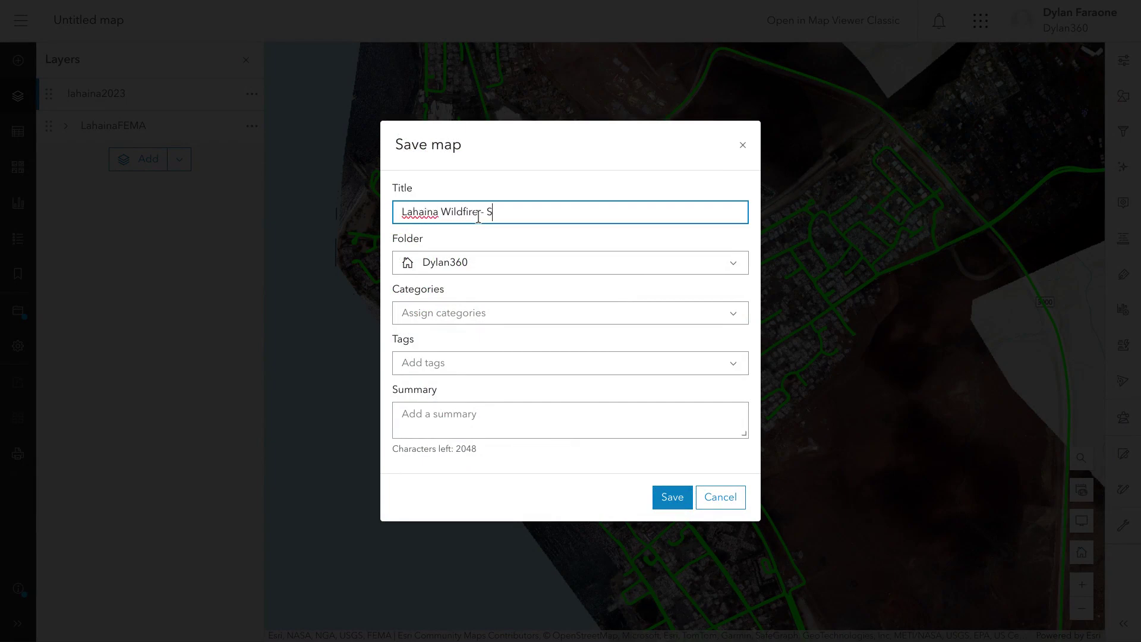
{"action": "type", "text": "haina Wildfire- Streetview Map"}
{"action": "left_click", "coordinate": [524, 327]}
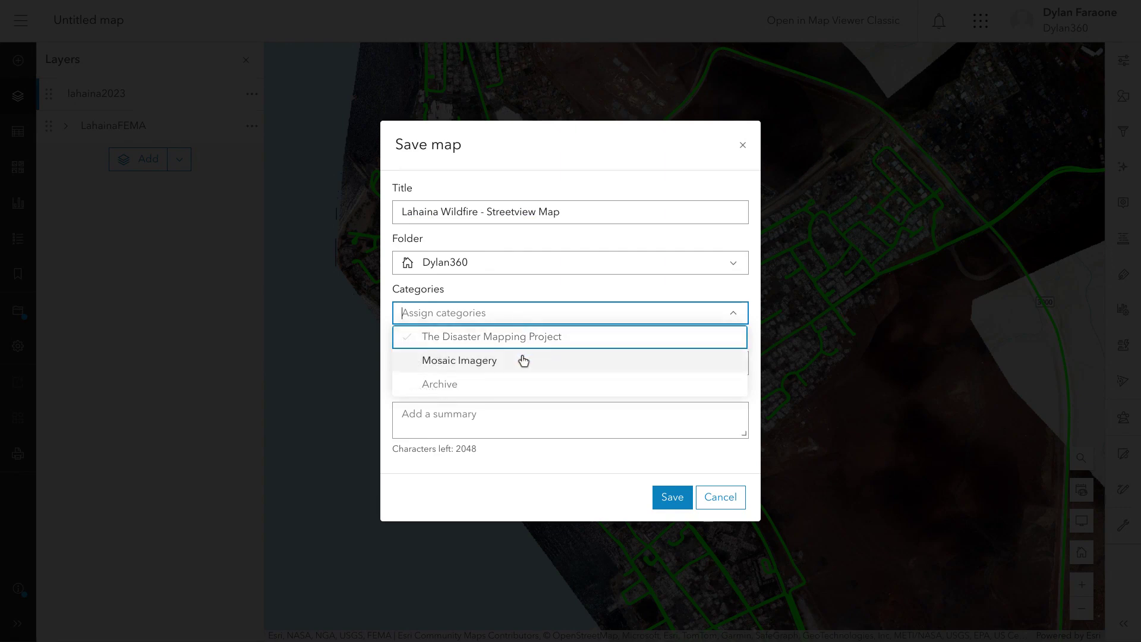
{"action": "left_click", "coordinate": [524, 359]}
{"action": "left_click", "coordinate": [540, 344]}
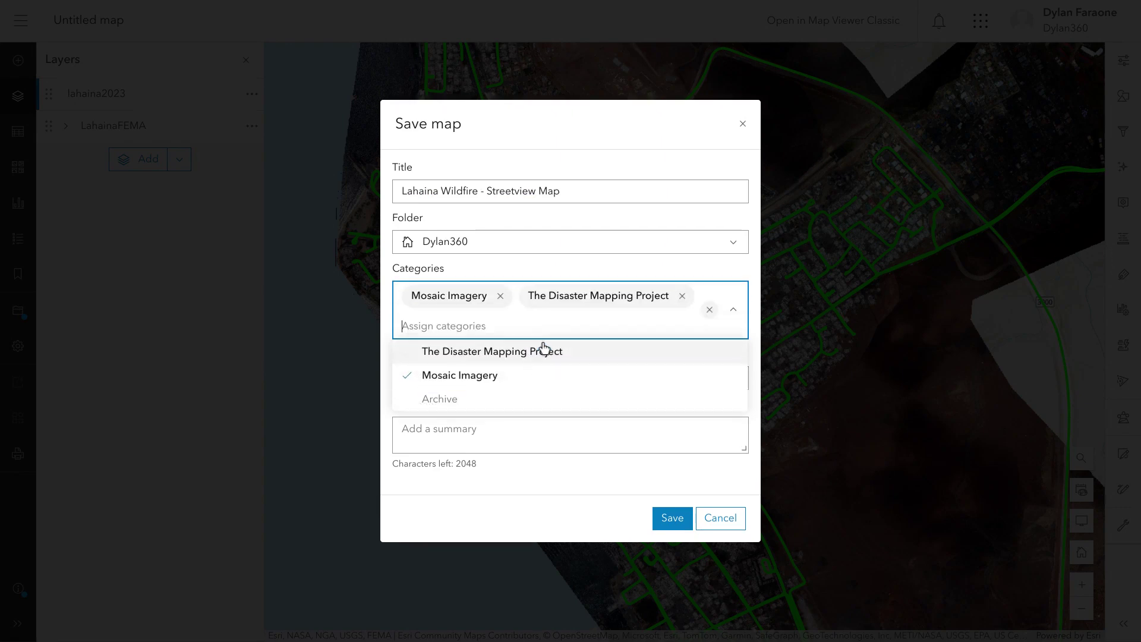
{"action": "left_click", "coordinate": [687, 515]}
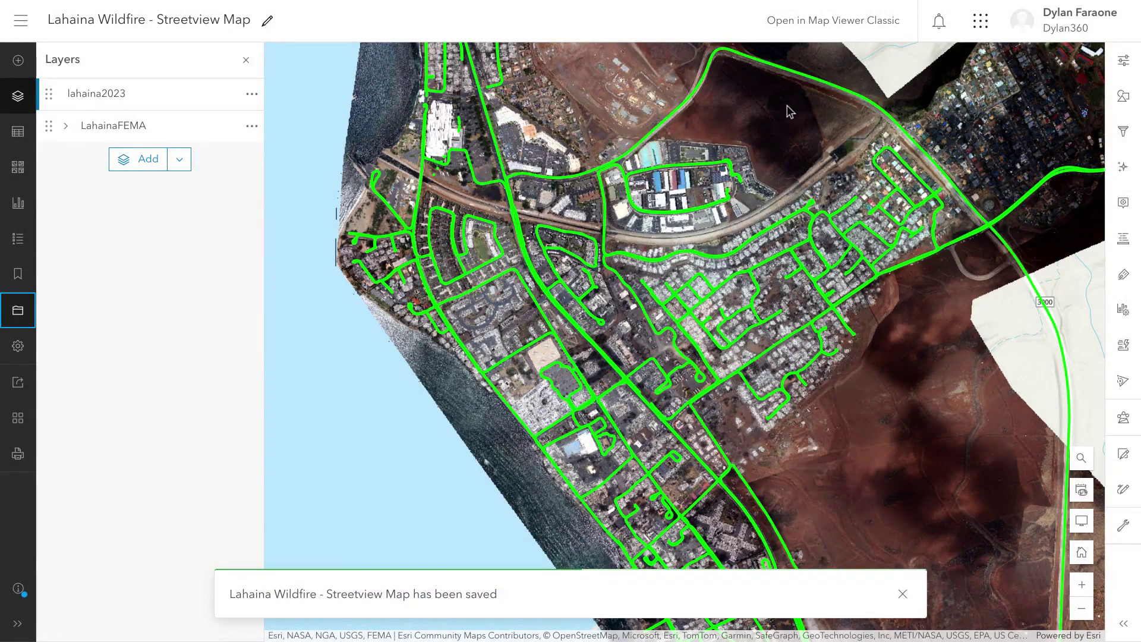
Start an Instant App based on the Lahaina Wildfire - Streetview Map.
{"action": "left_click", "coordinate": [971, 30]}
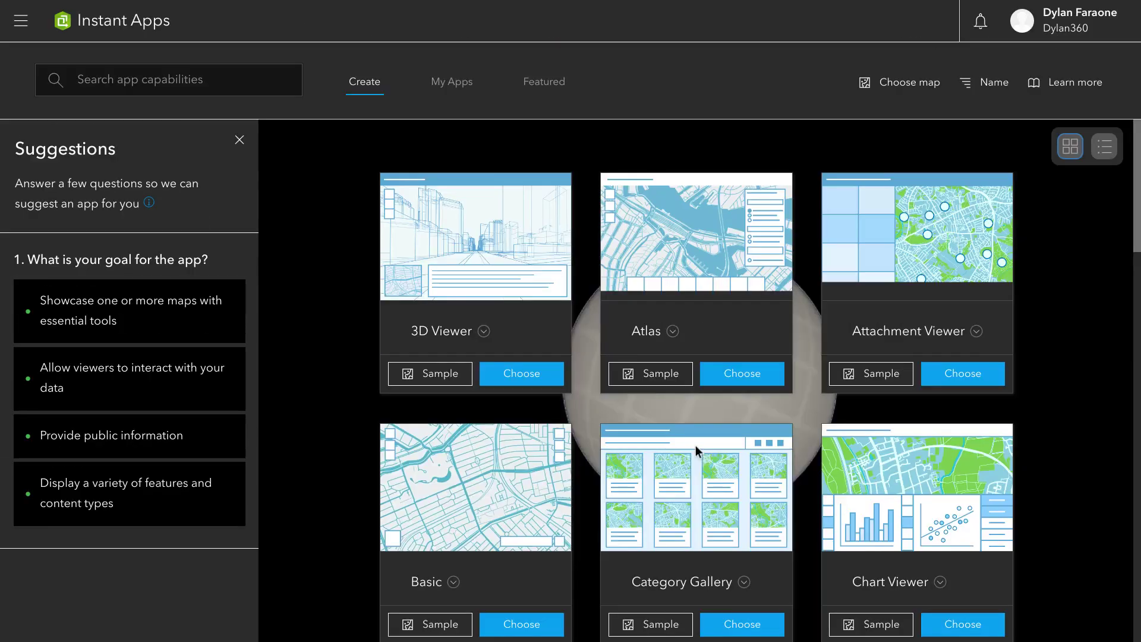
{"action": "left_click", "coordinate": [889, 86]}
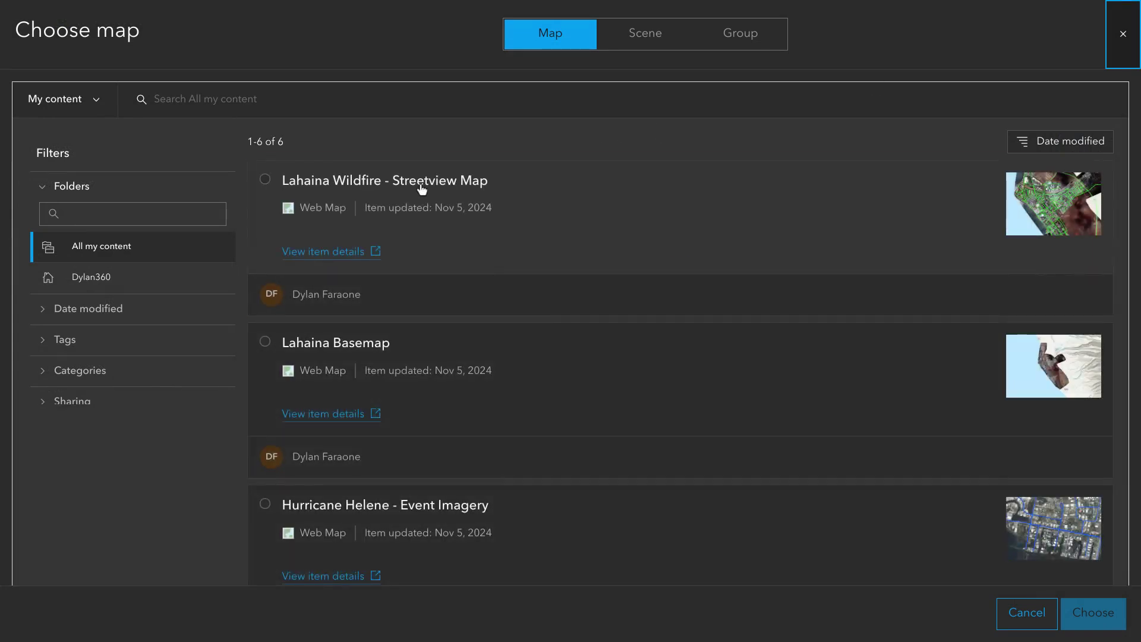
{"action": "left_click", "coordinate": [423, 189]}
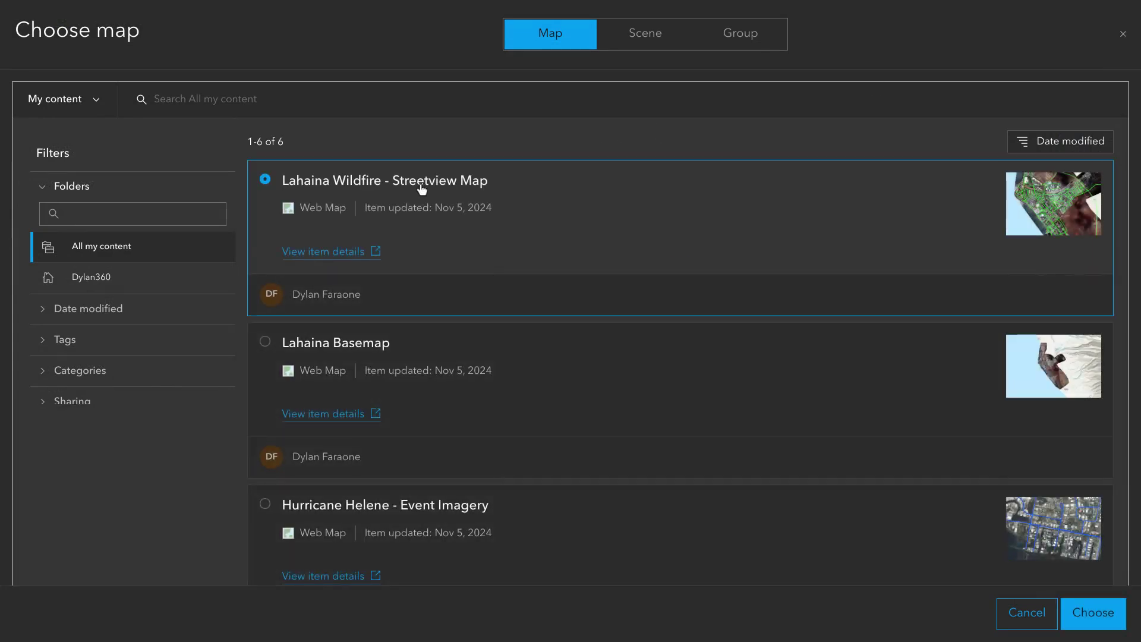
{"action": "left_click", "coordinate": [1098, 614]}
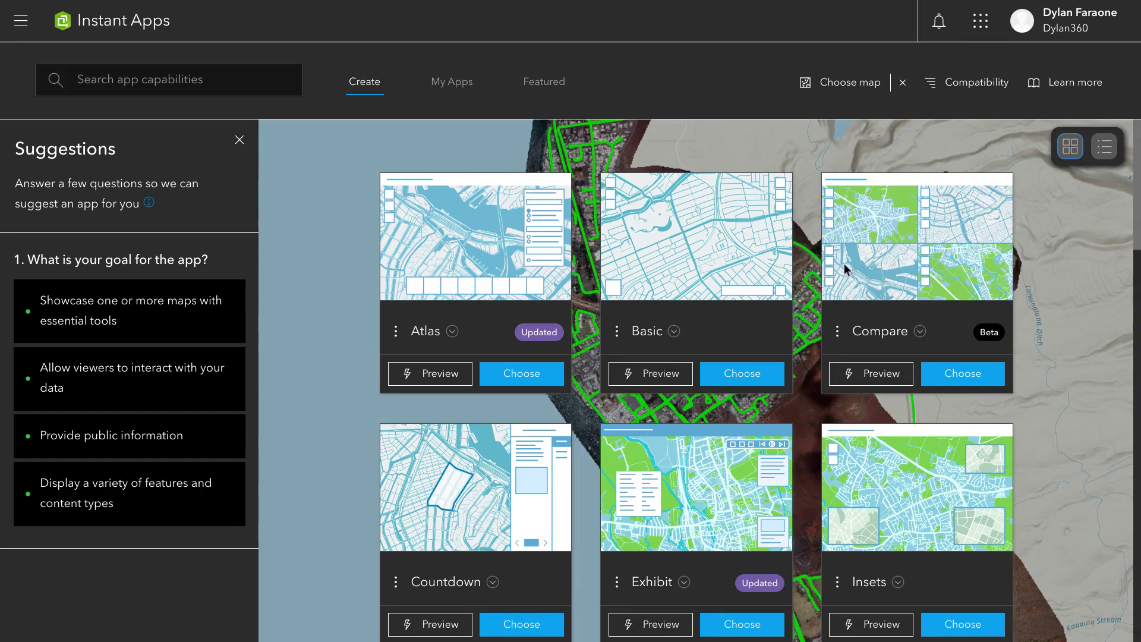
Create an app from the Sidebar template, tagged TDMP.
{"action": "scroll", "coordinate": [714, 387], "scroll_direction": "down", "scroll_amount": 5}
{"action": "scroll", "coordinate": [715, 387], "scroll_direction": "down", "scroll_amount": 8}
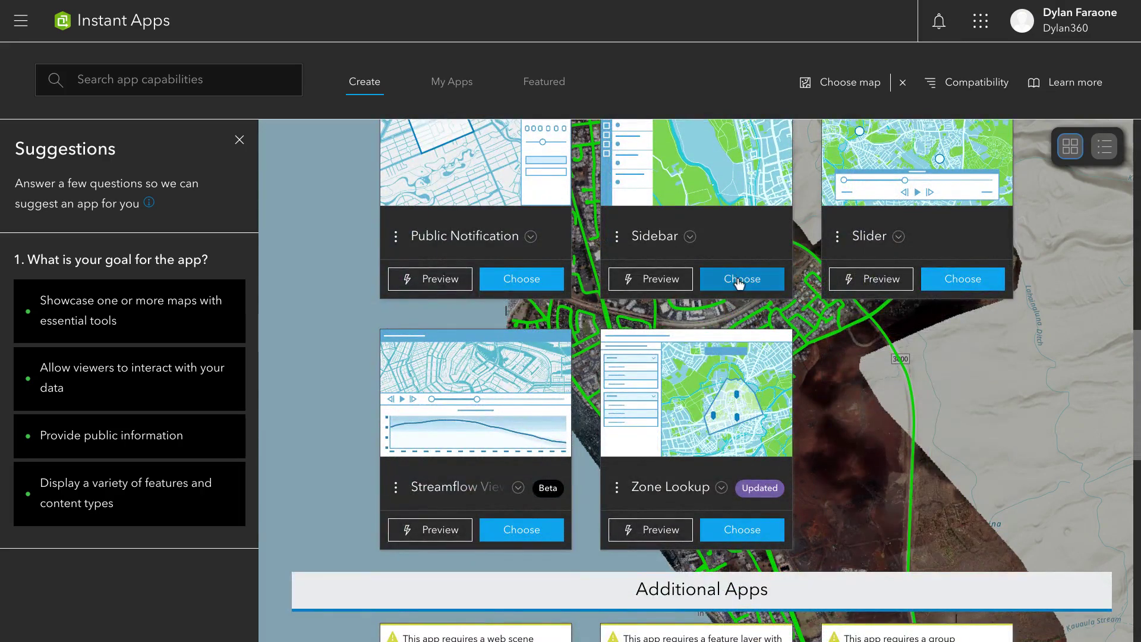
{"action": "left_click", "coordinate": [740, 282]}
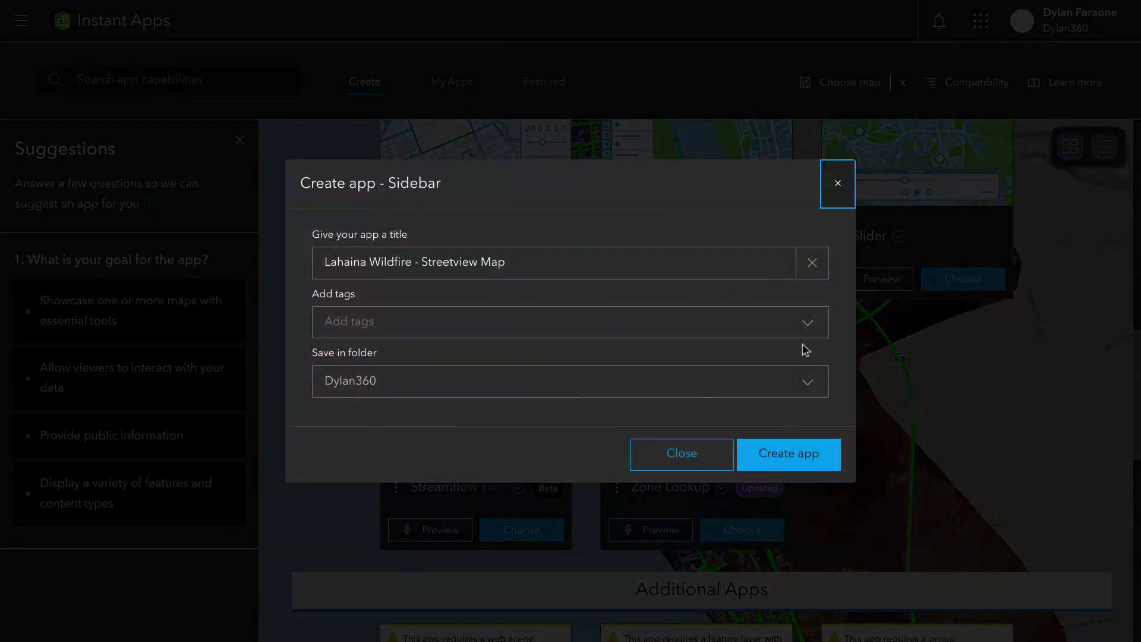
{"action": "left_click", "coordinate": [819, 330]}
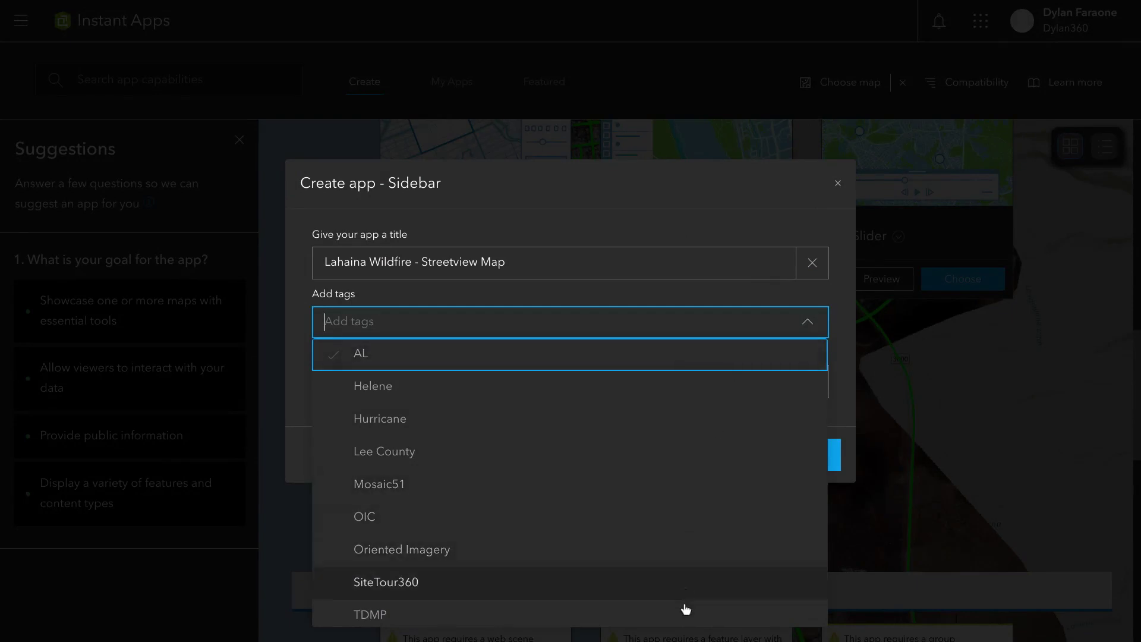
{"action": "left_click", "coordinate": [683, 611]}
{"action": "left_click", "coordinate": [846, 432]}
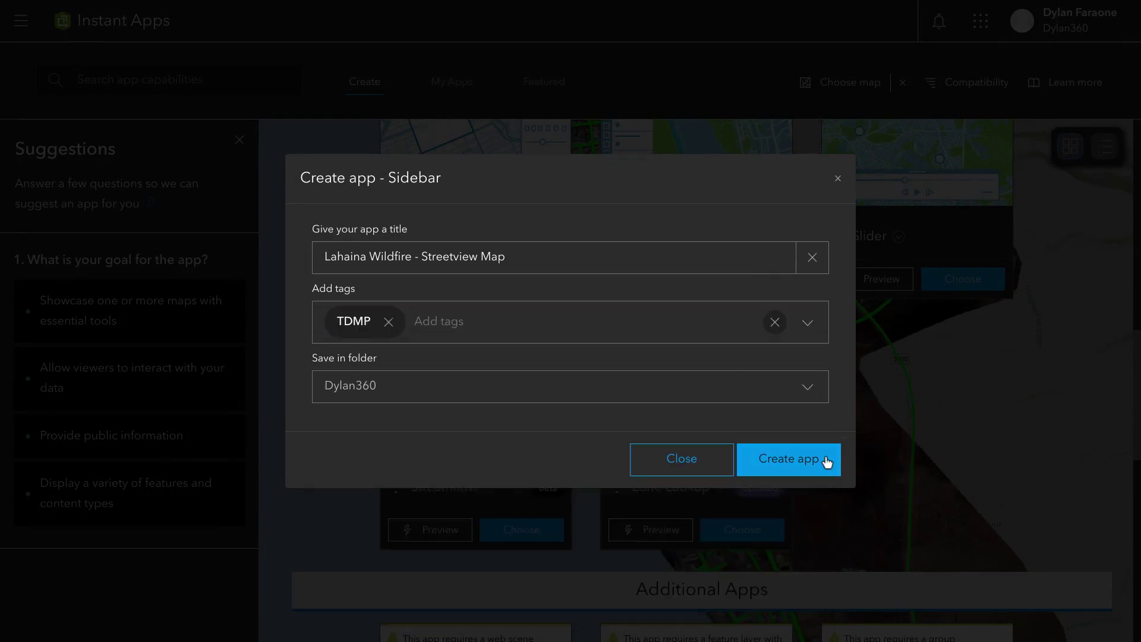
{"action": "left_click", "coordinate": [822, 461]}
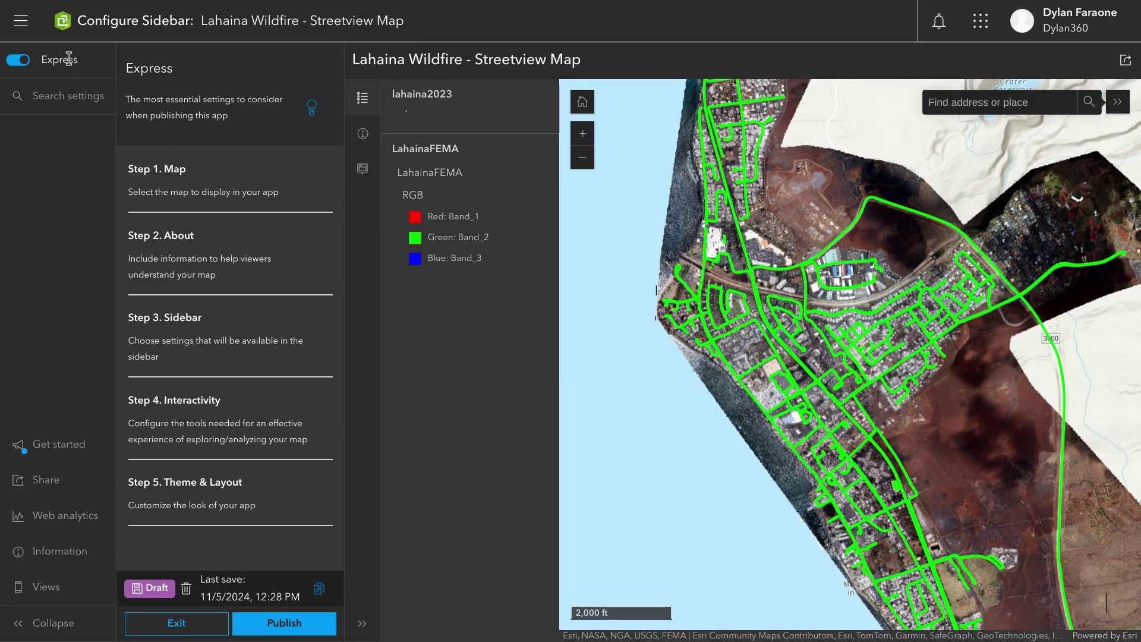
Leave Express mode and turn off the header in About > App details.
{"action": "left_click", "coordinate": [24, 60]}
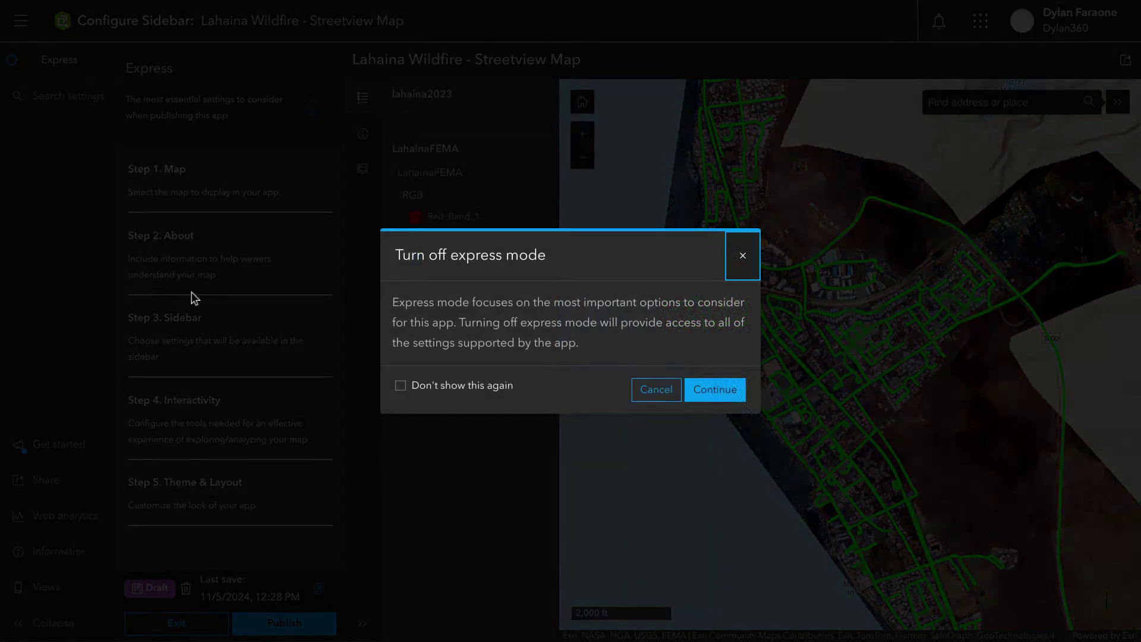
{"action": "left_click", "coordinate": [444, 387]}
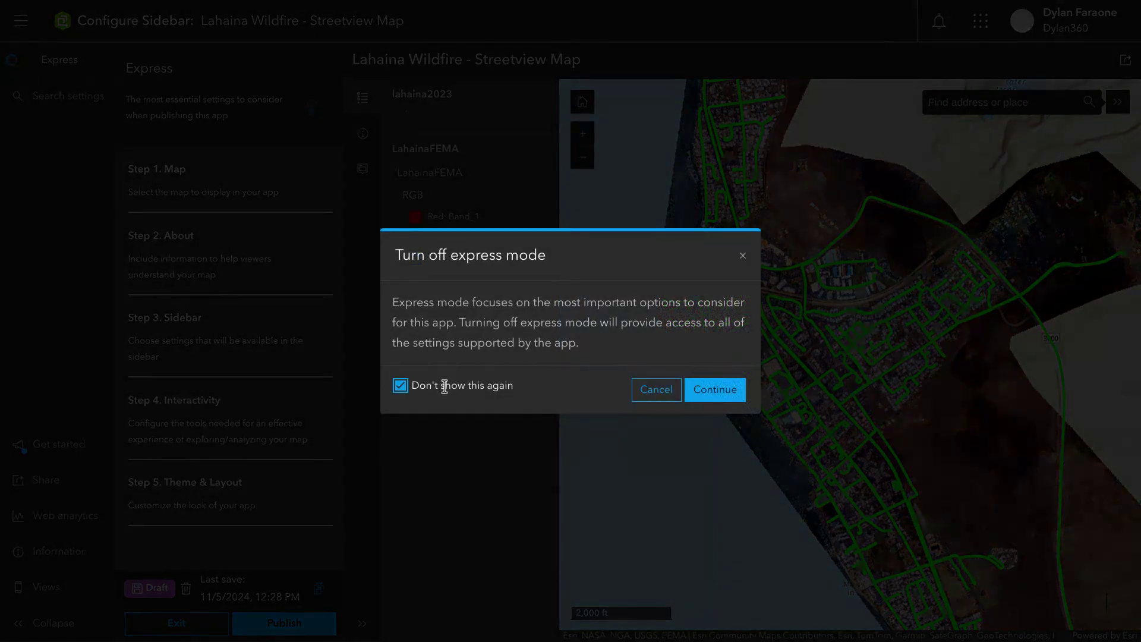
{"action": "left_click", "coordinate": [719, 390]}
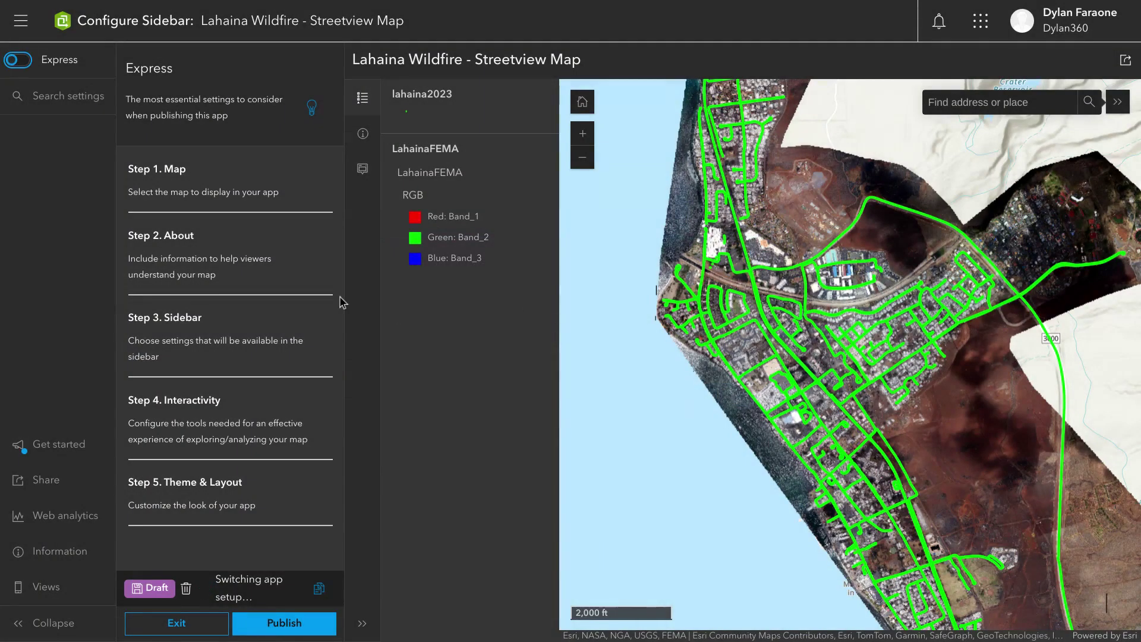
{"action": "left_click", "coordinate": [321, 191]}
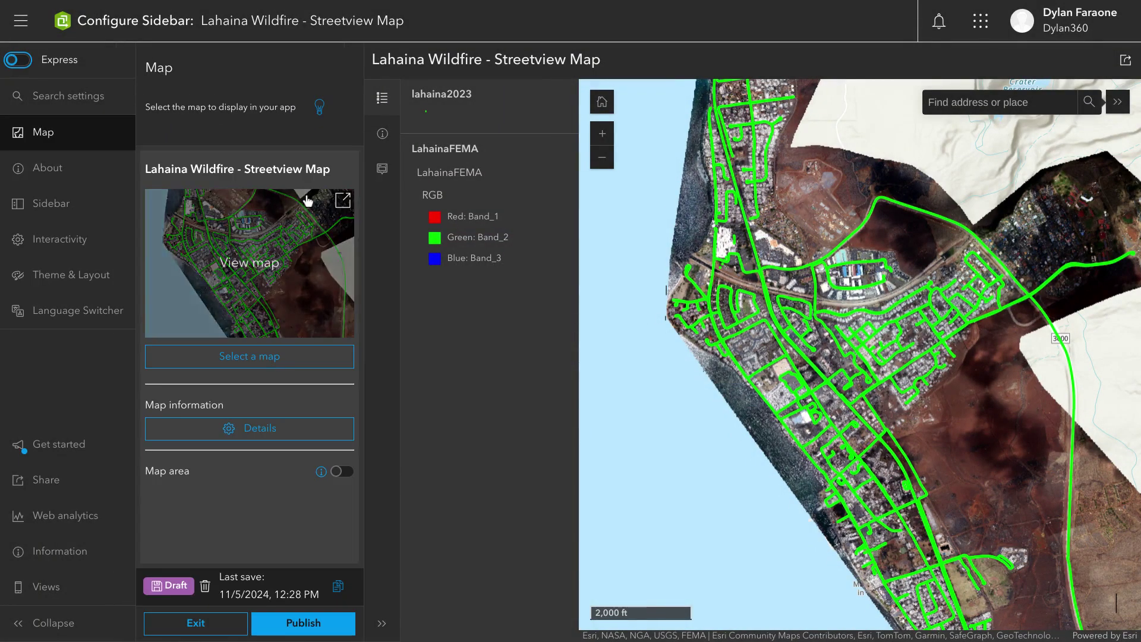
{"action": "left_click", "coordinate": [89, 177]}
{"action": "left_click", "coordinate": [200, 201]}
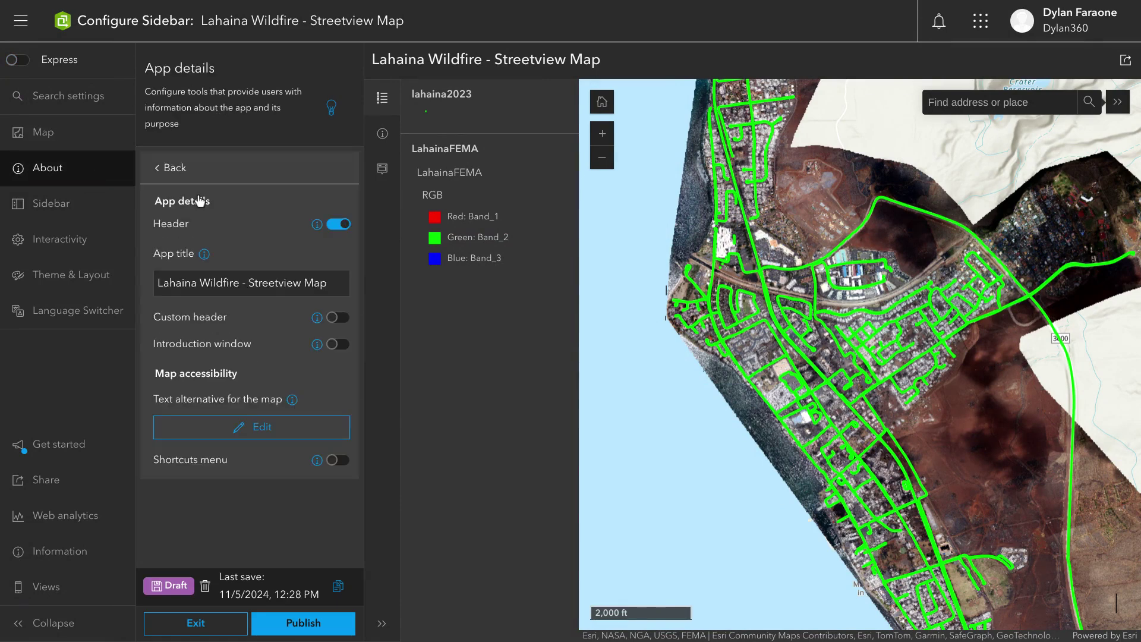
{"action": "left_click", "coordinate": [339, 225]}
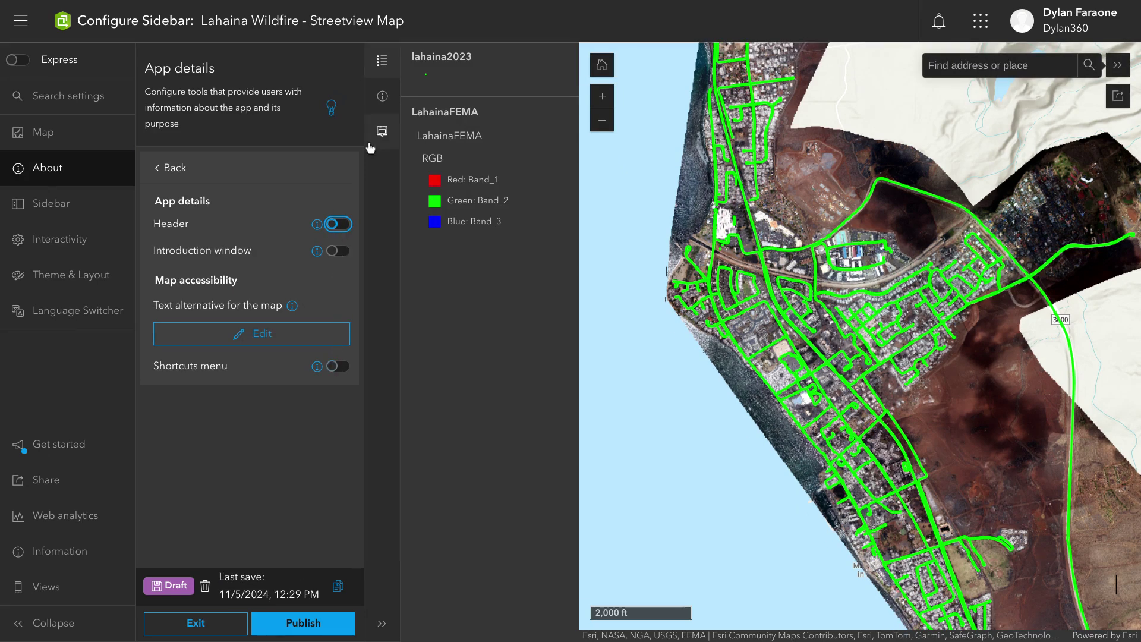
Give the sidebar only Oriented imagery, dropping Legend, Pop-up and Details, and open it at start.
{"action": "left_click", "coordinate": [106, 205]}
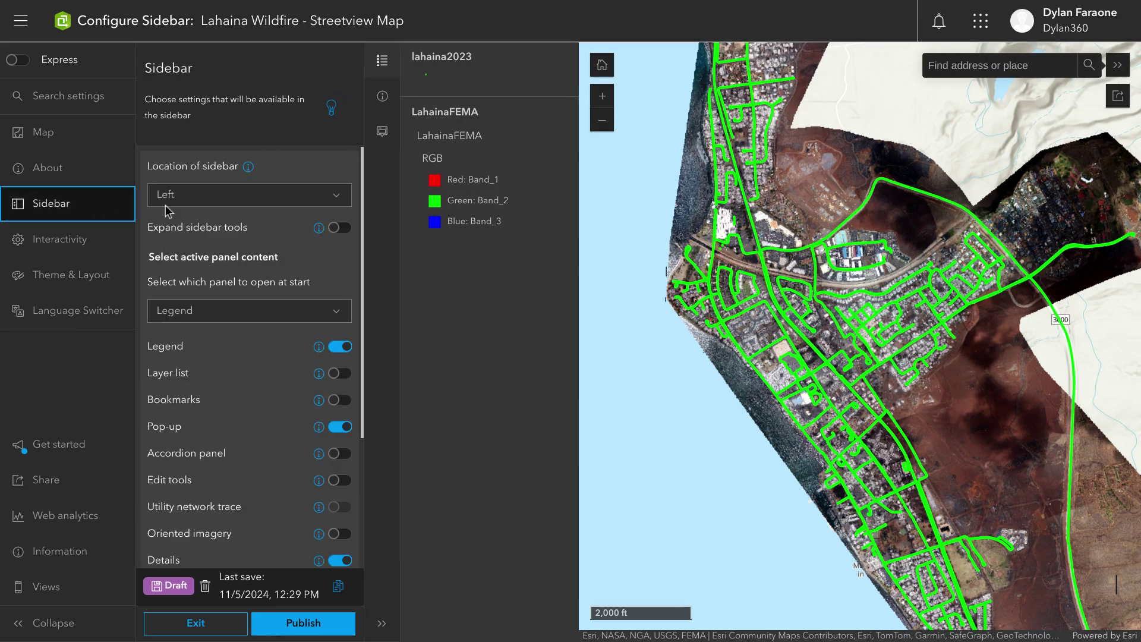
{"action": "left_click", "coordinate": [340, 348]}
{"action": "left_click", "coordinate": [340, 427]}
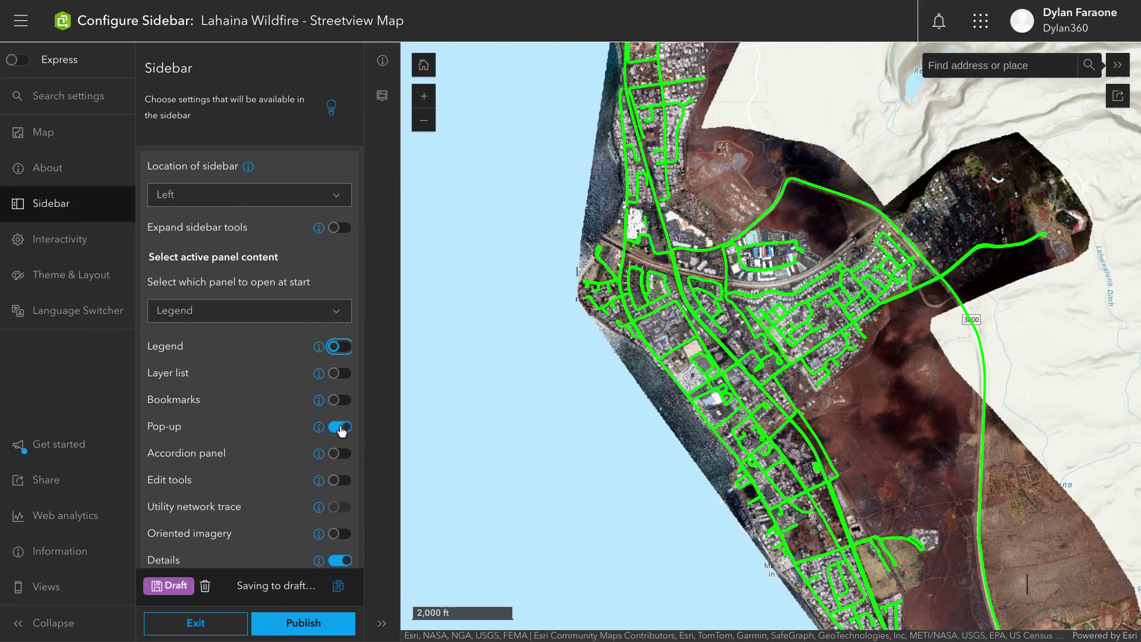
{"action": "left_click", "coordinate": [341, 506]}
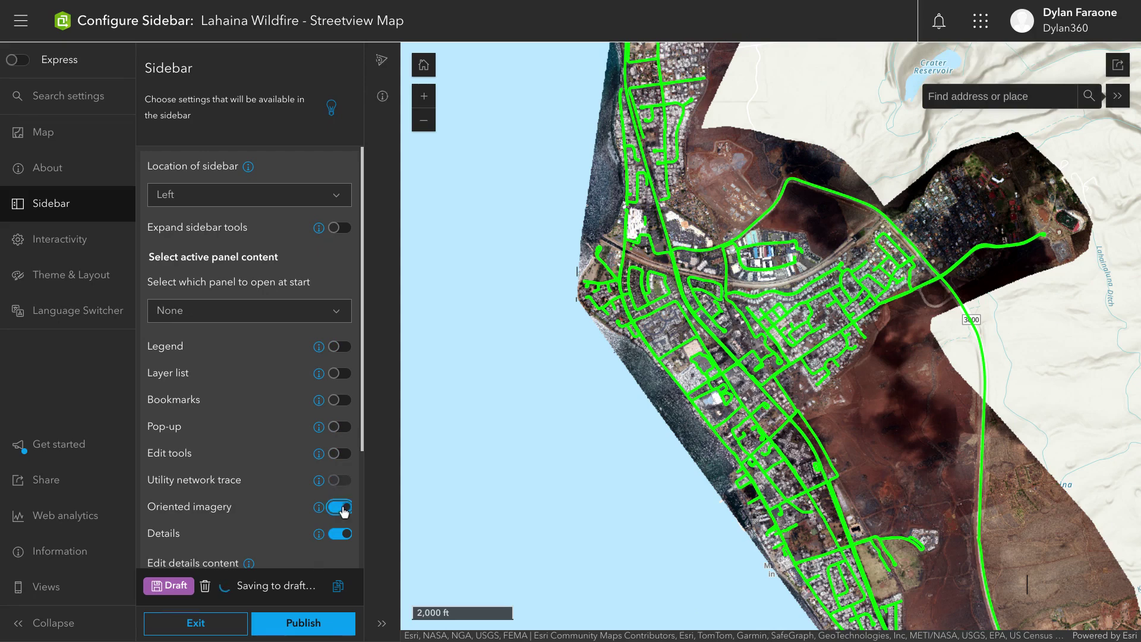
{"action": "left_click", "coordinate": [341, 533]}
{"action": "scroll", "coordinate": [289, 504], "scroll_direction": "down", "scroll_amount": 1}
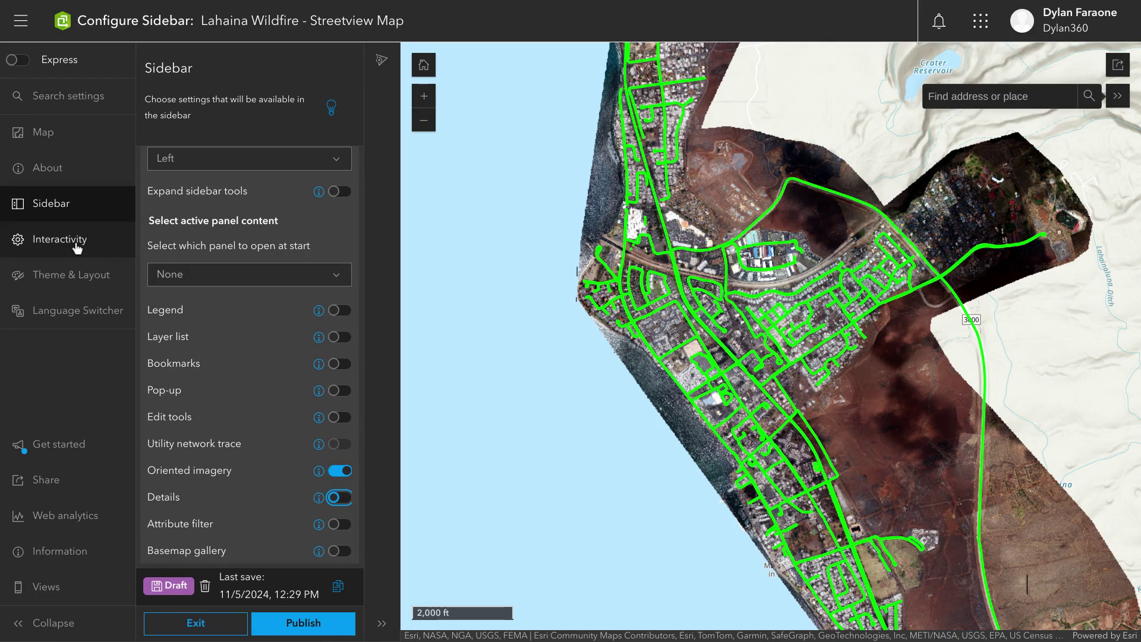
{"action": "left_click", "coordinate": [175, 275]}
{"action": "left_click", "coordinate": [204, 323]}
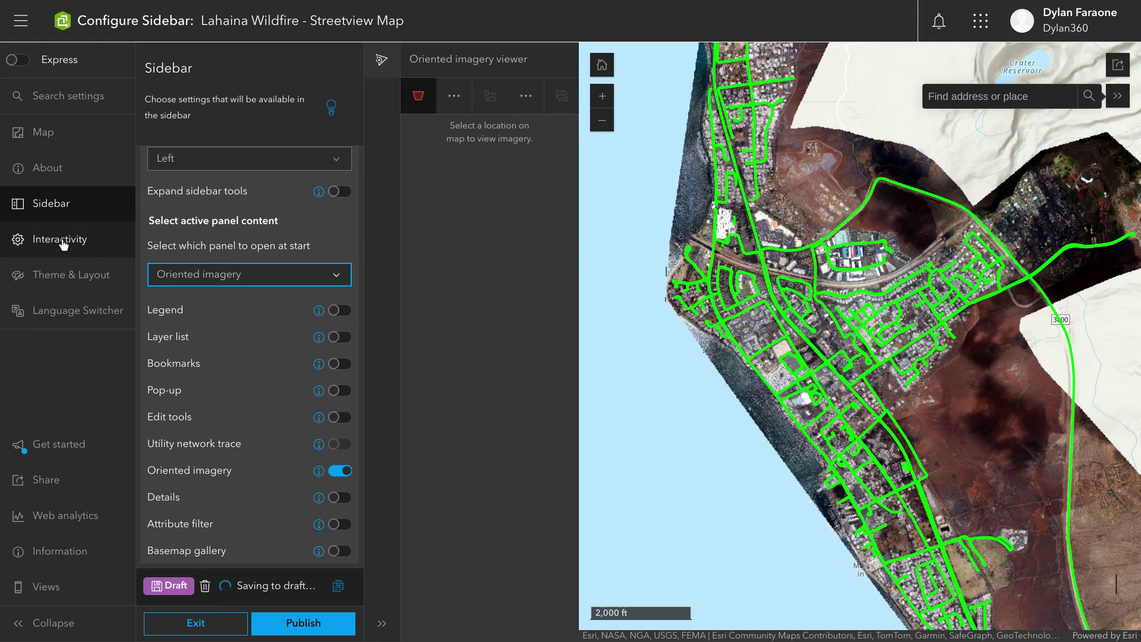
Enable screenshot sharing and a full-screen option in Interactivity.
{"action": "left_click", "coordinate": [62, 241]}
{"action": "left_click", "coordinate": [223, 320]}
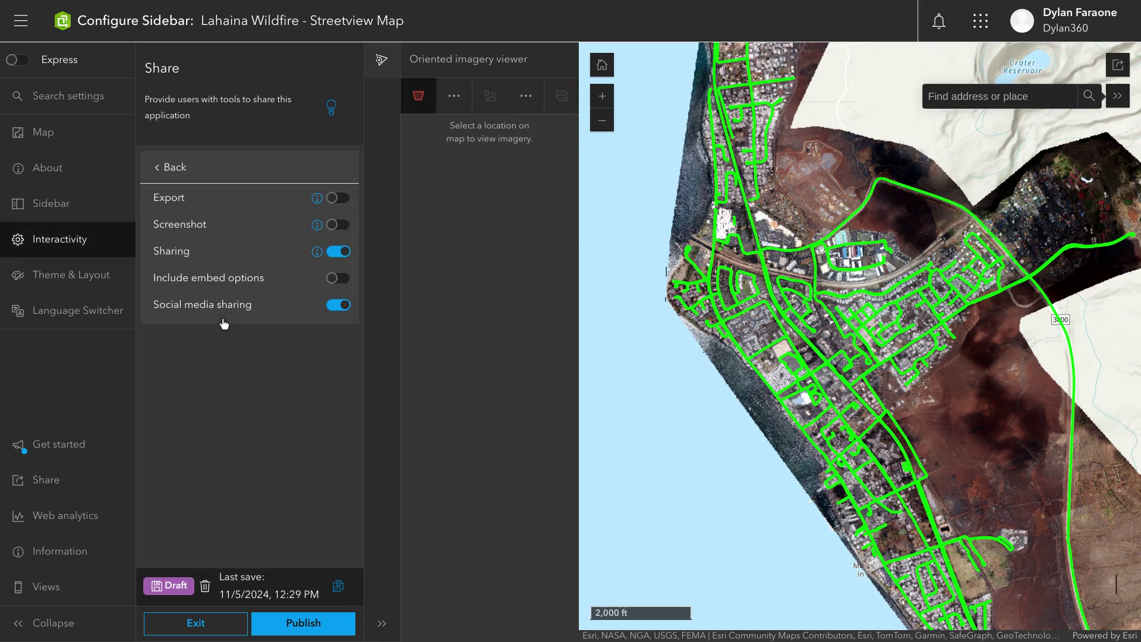
{"action": "left_click", "coordinate": [337, 224]}
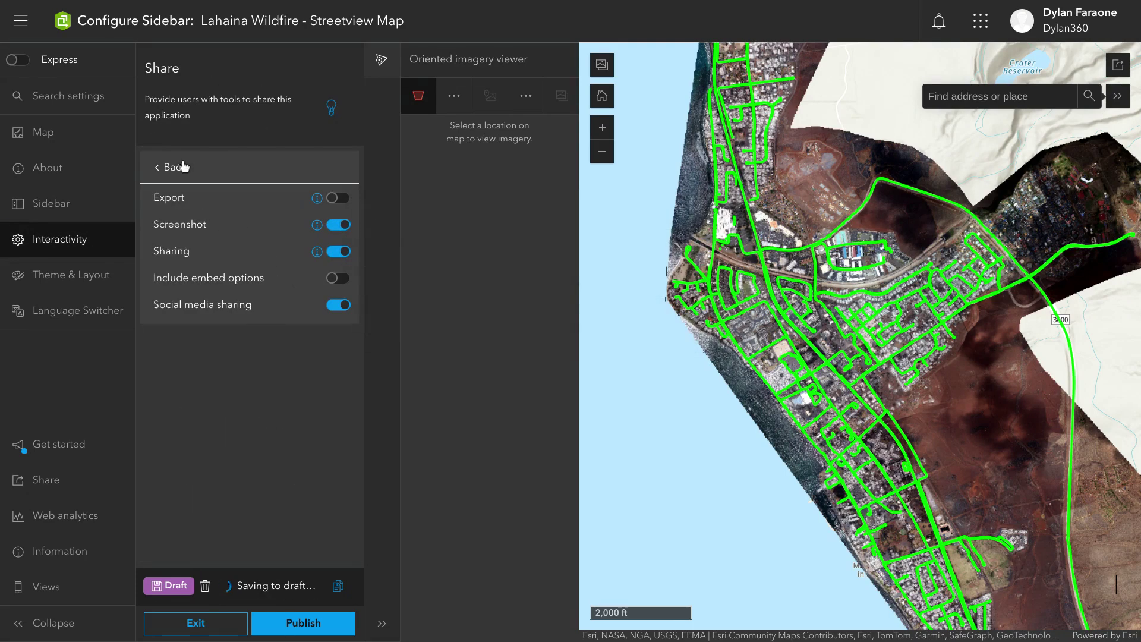
{"action": "left_click", "coordinate": [175, 167]}
{"action": "left_click", "coordinate": [246, 195]}
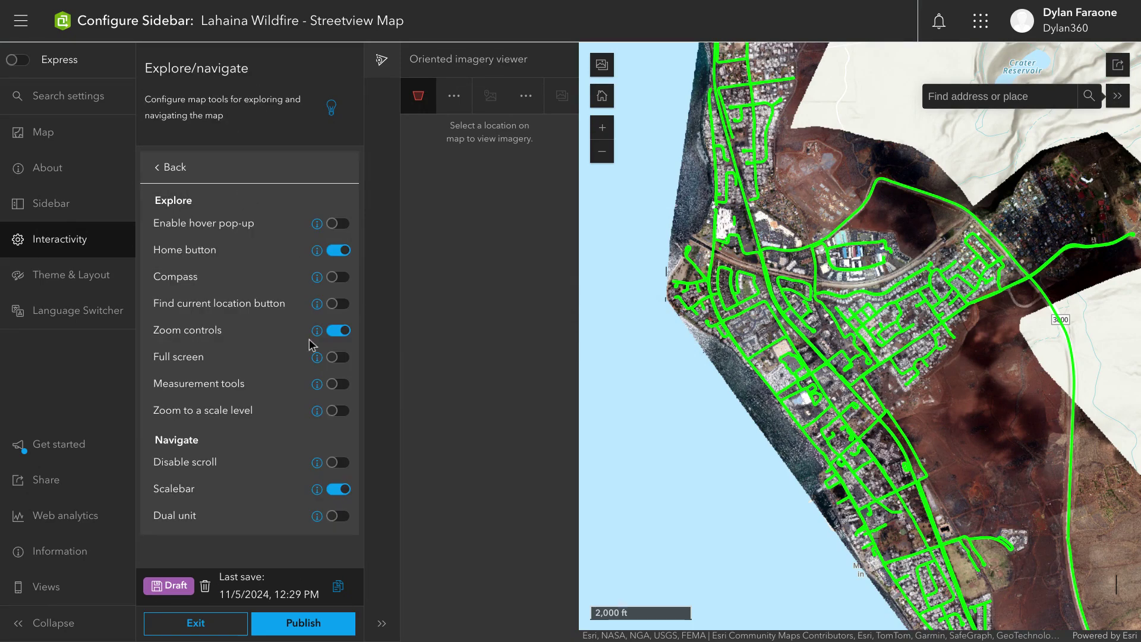
{"action": "left_click", "coordinate": [343, 358]}
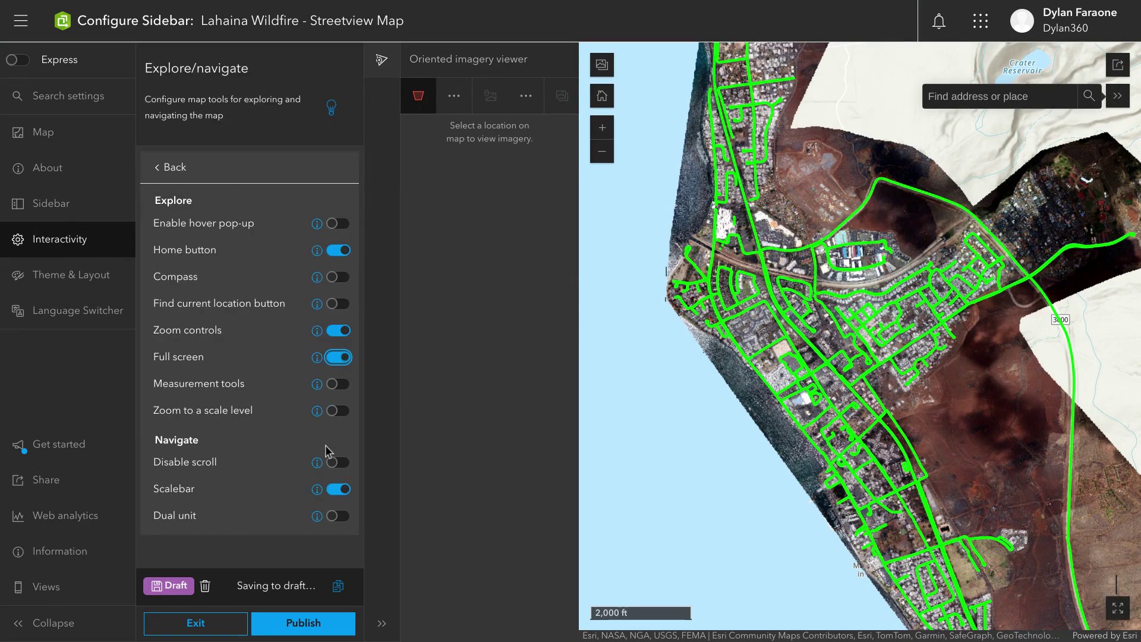
Add a basemap toggle and switch off Search open at start.
{"action": "left_click", "coordinate": [167, 173]}
{"action": "left_click", "coordinate": [257, 279]}
{"action": "left_click", "coordinate": [332, 251]}
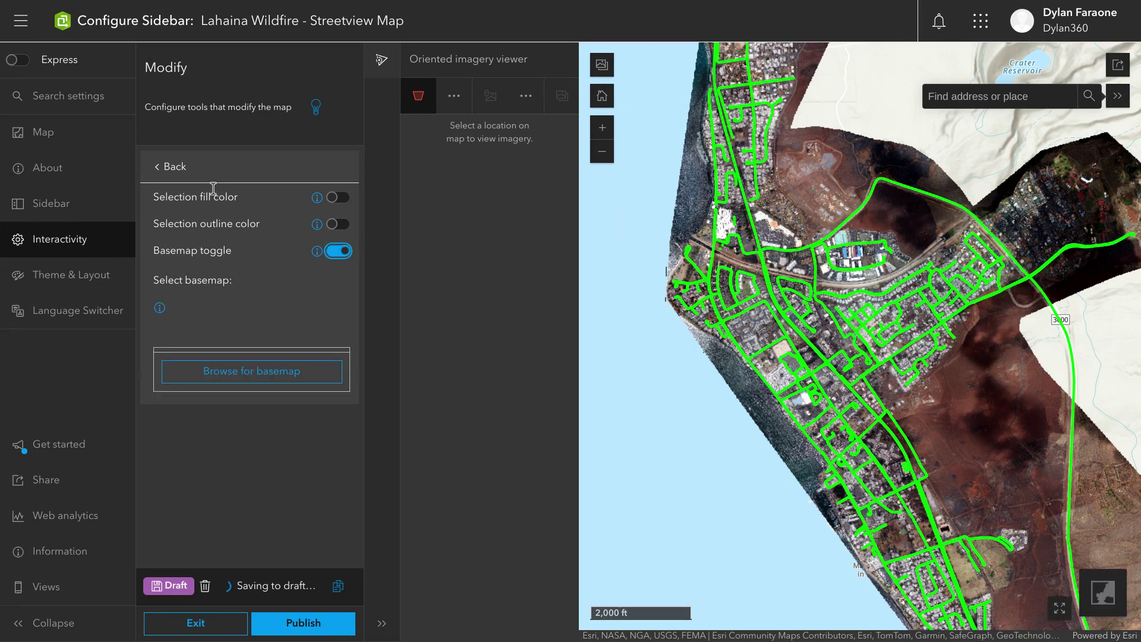
{"action": "left_click", "coordinate": [171, 169]}
{"action": "left_click", "coordinate": [261, 396]}
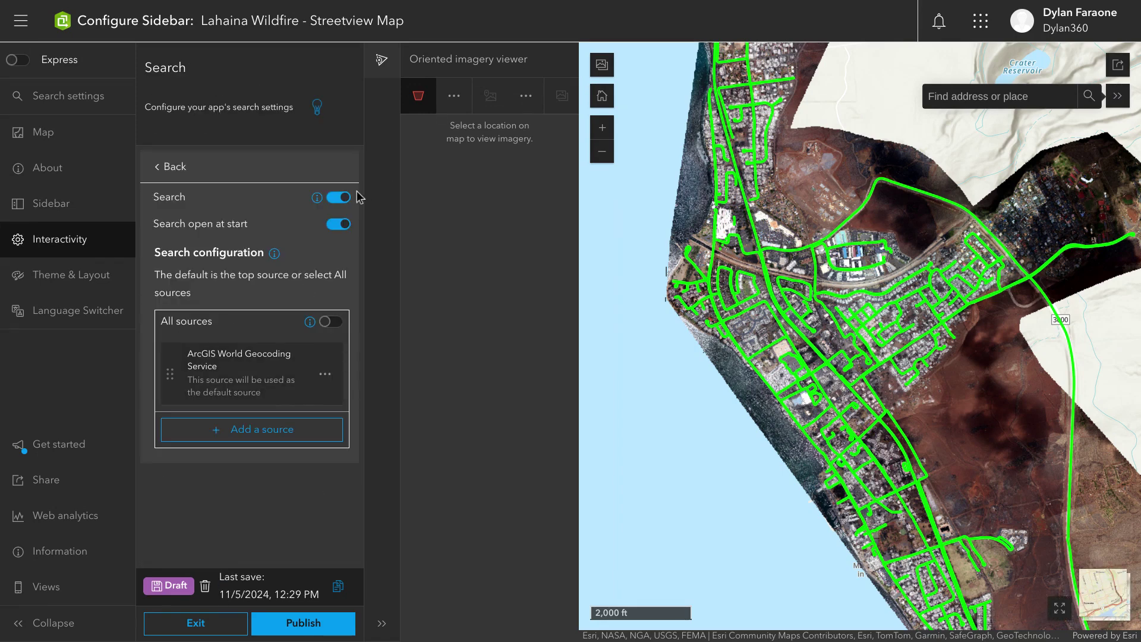
{"action": "left_click", "coordinate": [338, 224]}
{"action": "left_click", "coordinate": [185, 167]}
{"action": "left_click", "coordinate": [225, 323]}
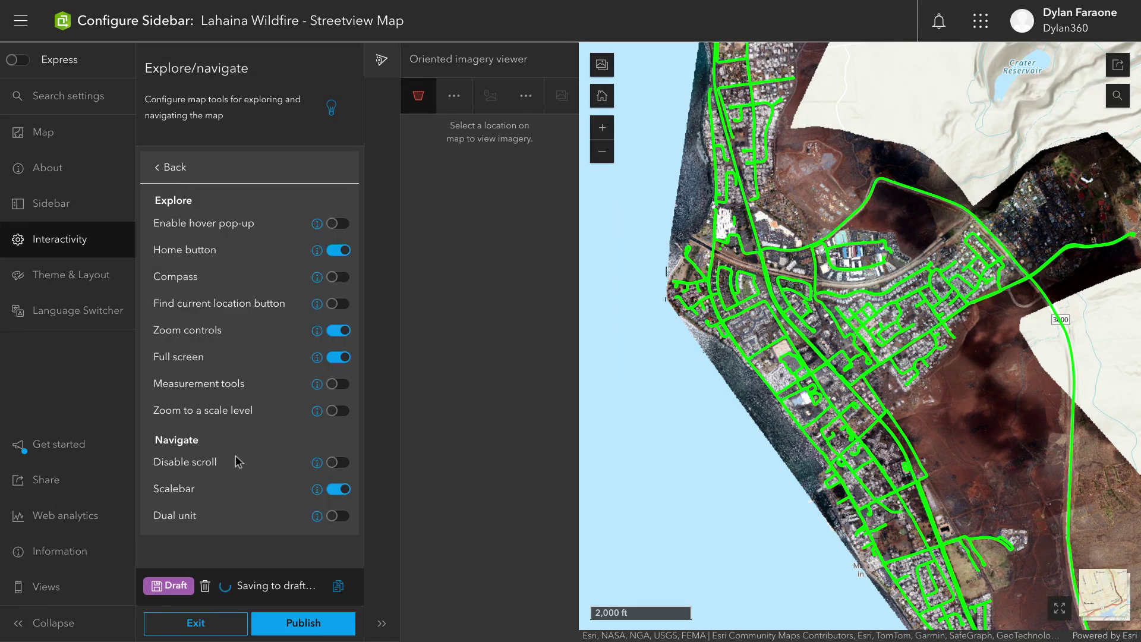
{"action": "left_click", "coordinate": [71, 275]}
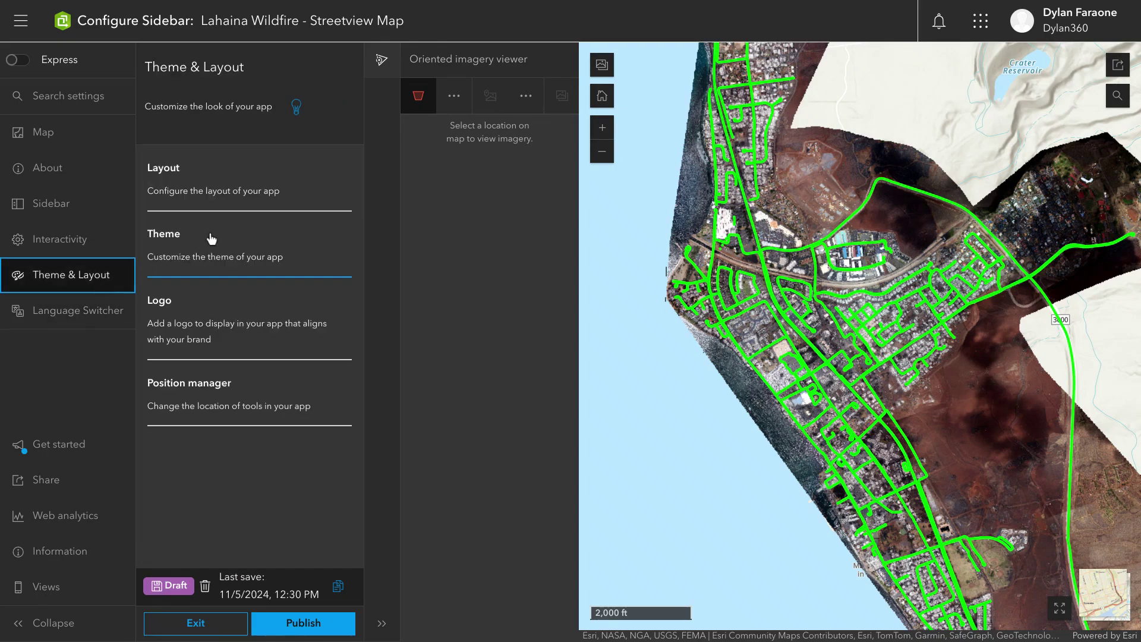
Set the Layout panel size to Large, then glance at the Theme settings.
{"action": "left_click", "coordinate": [268, 195]}
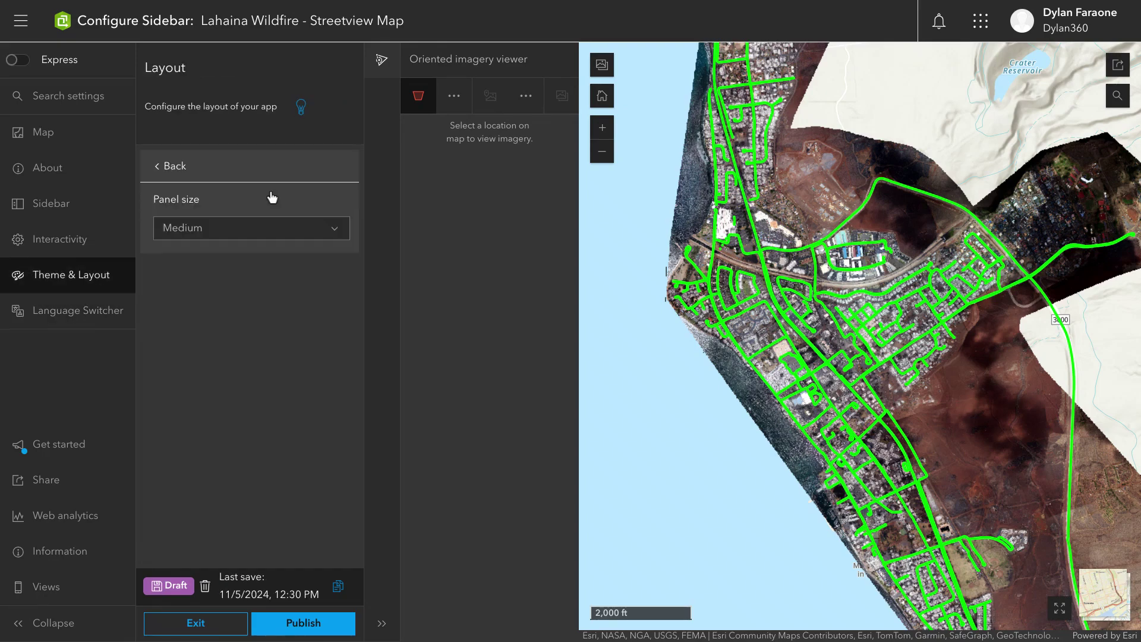
{"action": "left_click", "coordinate": [260, 231]}
{"action": "left_click", "coordinate": [260, 300]}
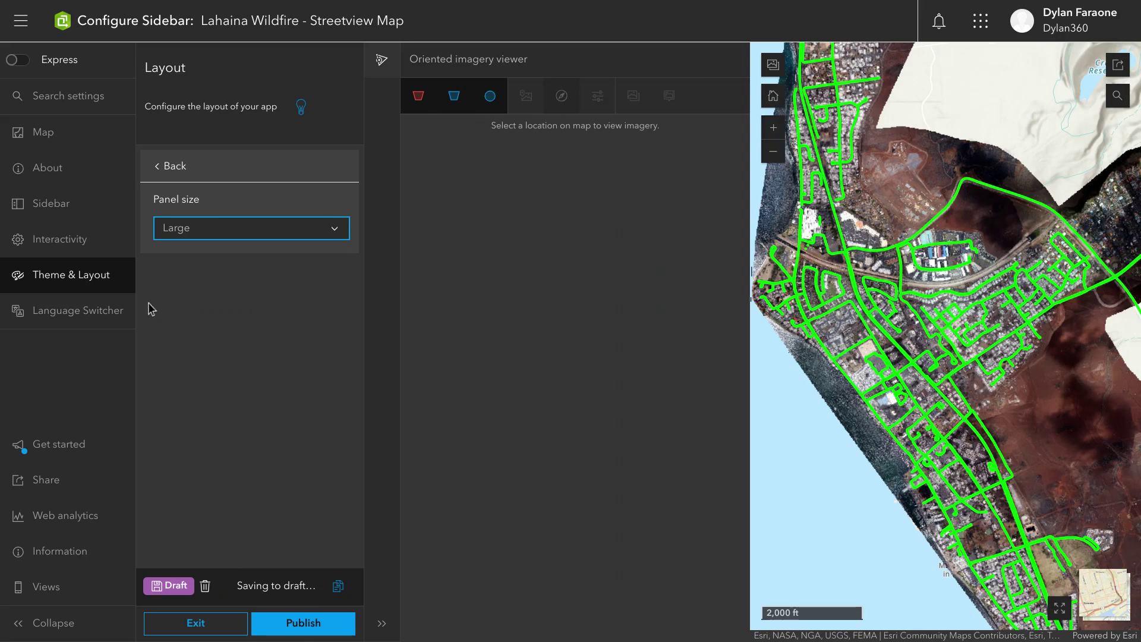
{"action": "left_click", "coordinate": [184, 168]}
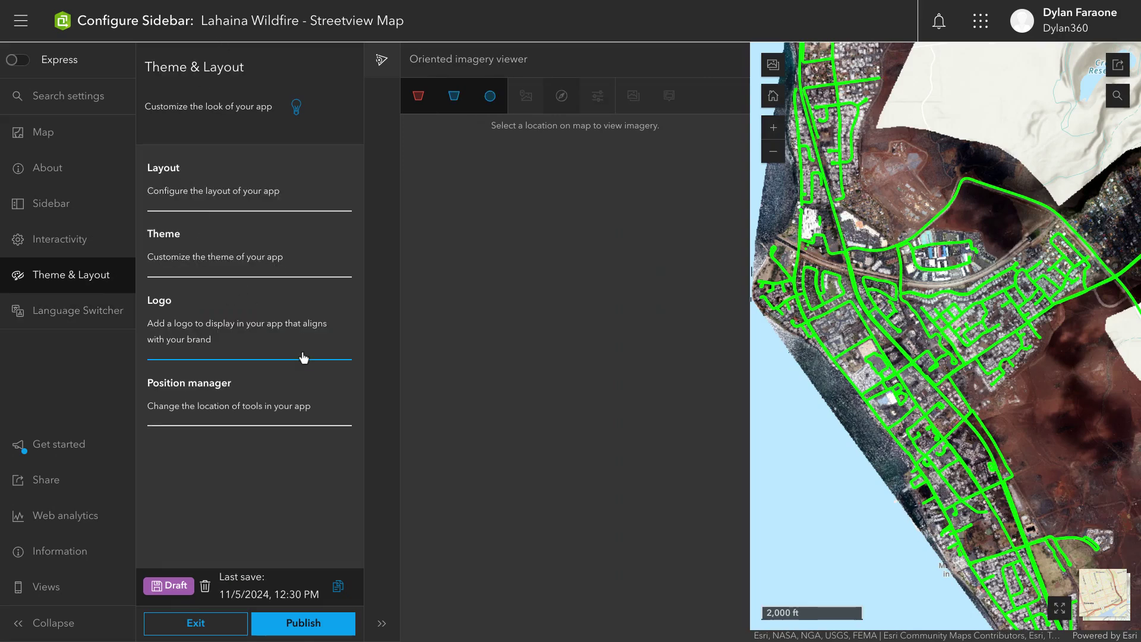
{"action": "left_click", "coordinate": [262, 261]}
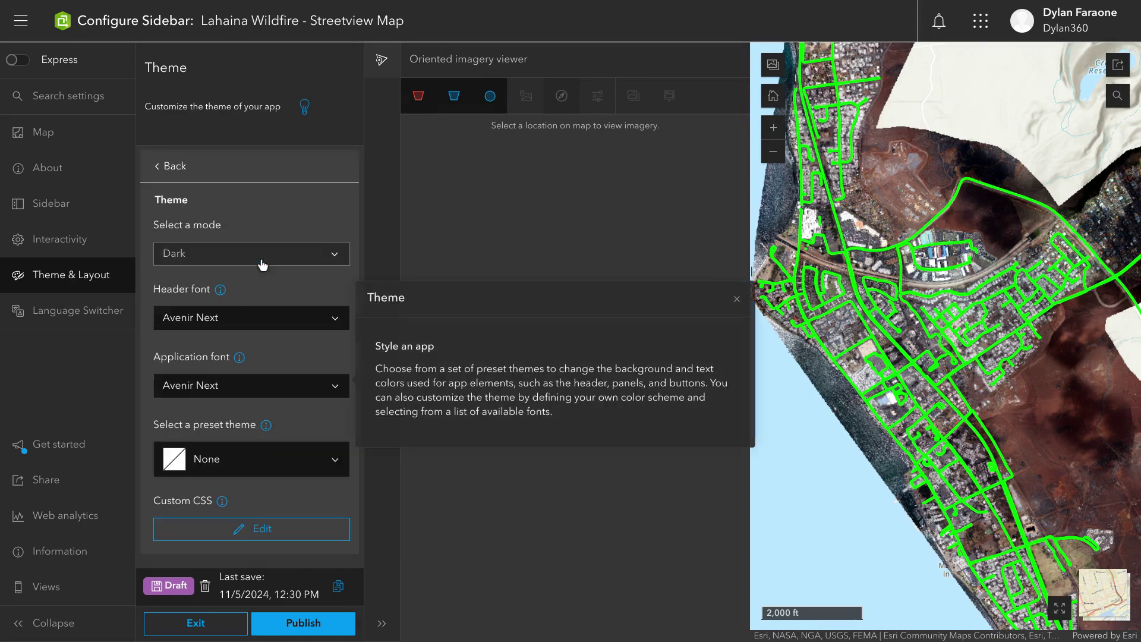
{"action": "left_click", "coordinate": [173, 167]}
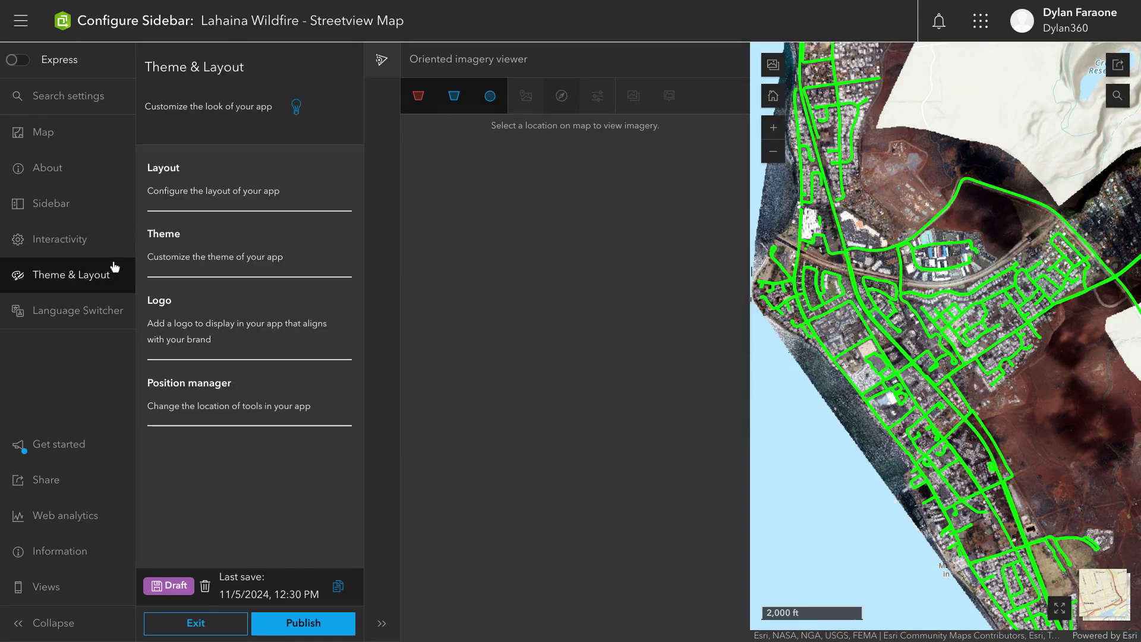
Review the About > App details options, then return to the Map settings and begin publishing.
{"action": "left_click", "coordinate": [93, 177]}
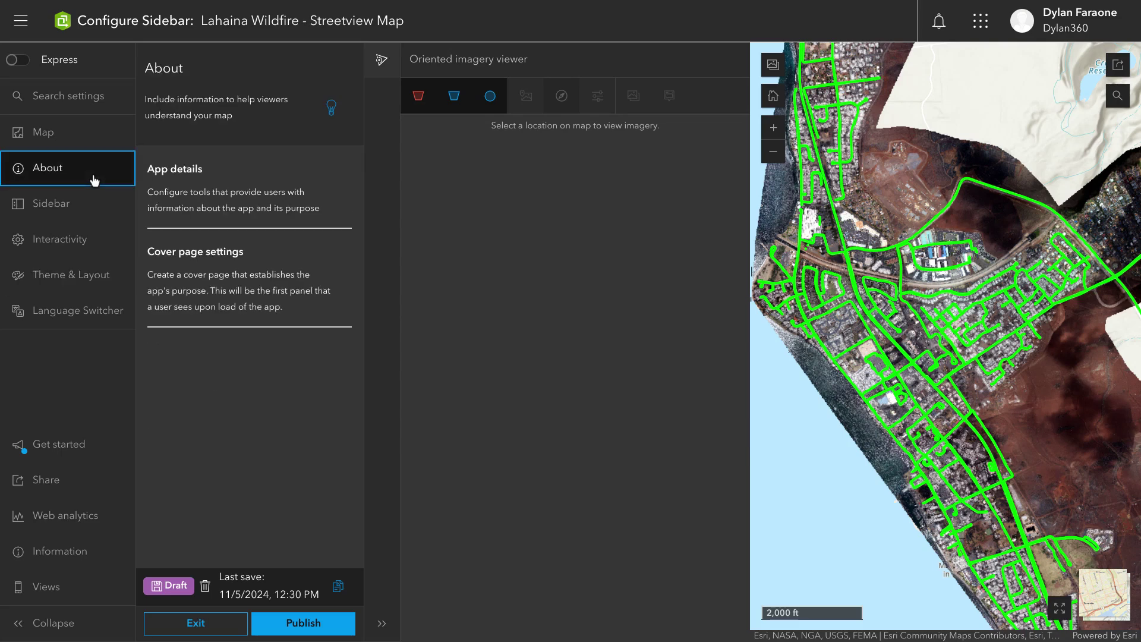
{"action": "left_click", "coordinate": [230, 226]}
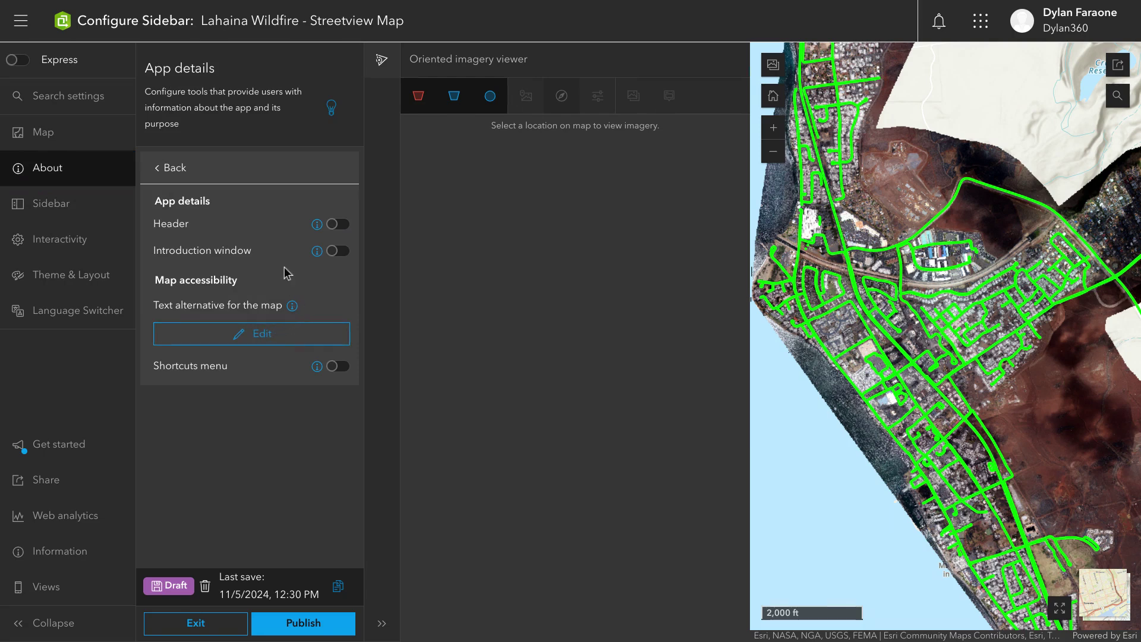
{"action": "left_click", "coordinate": [164, 172]}
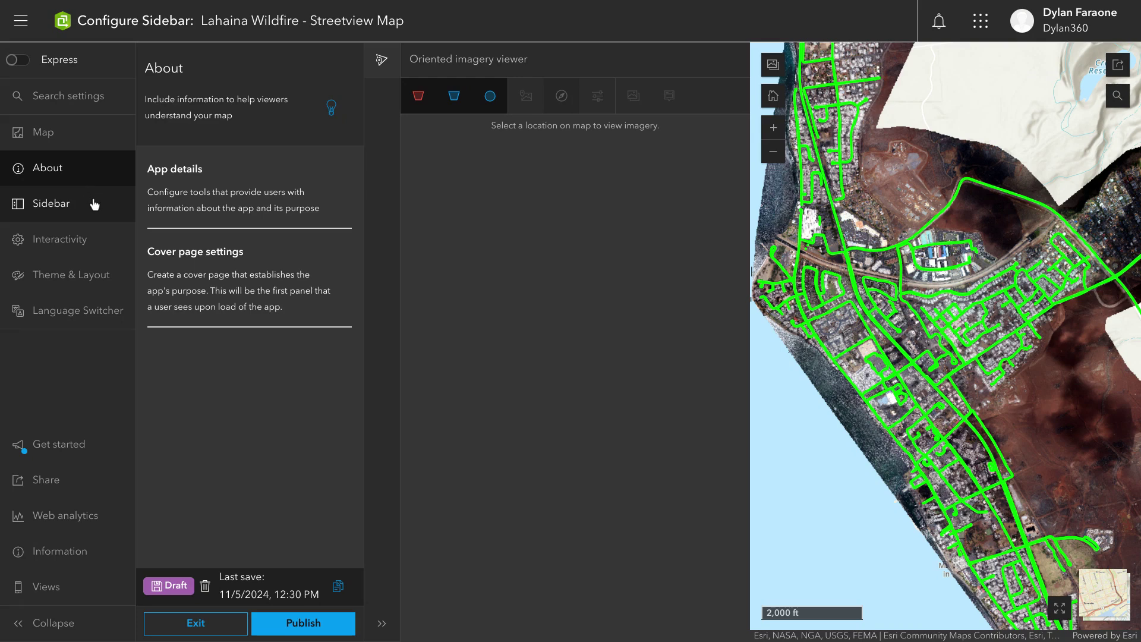
{"action": "left_click", "coordinate": [97, 145]}
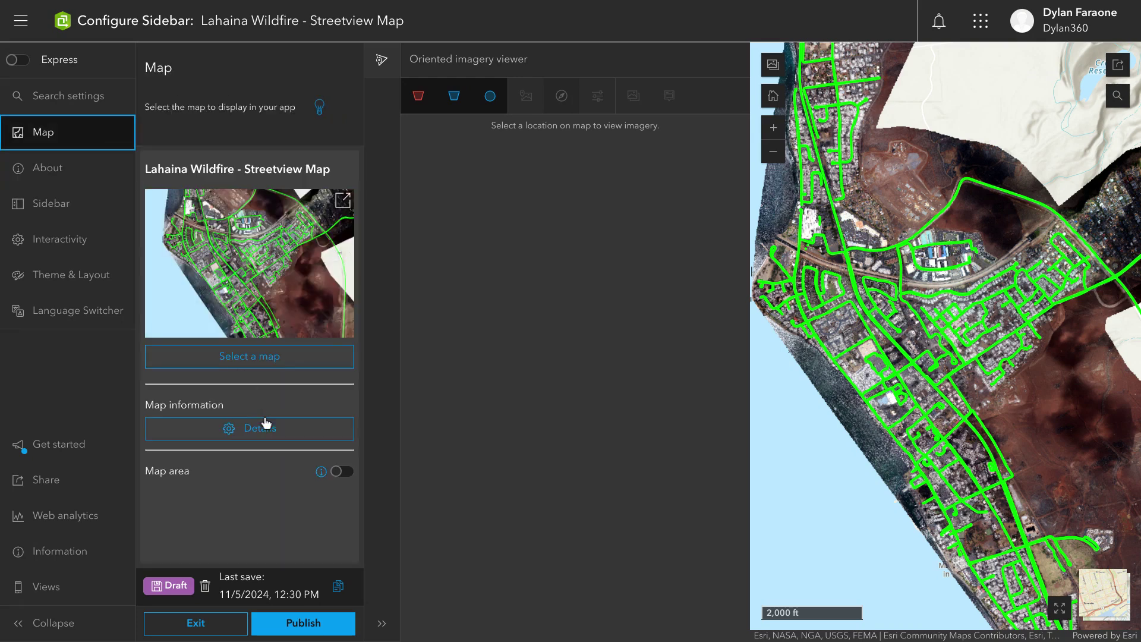
{"action": "left_click", "coordinate": [303, 623]}
Publish the app, share it and its web map with Everyone (public), and republish.
{"action": "left_click", "coordinate": [486, 577]}
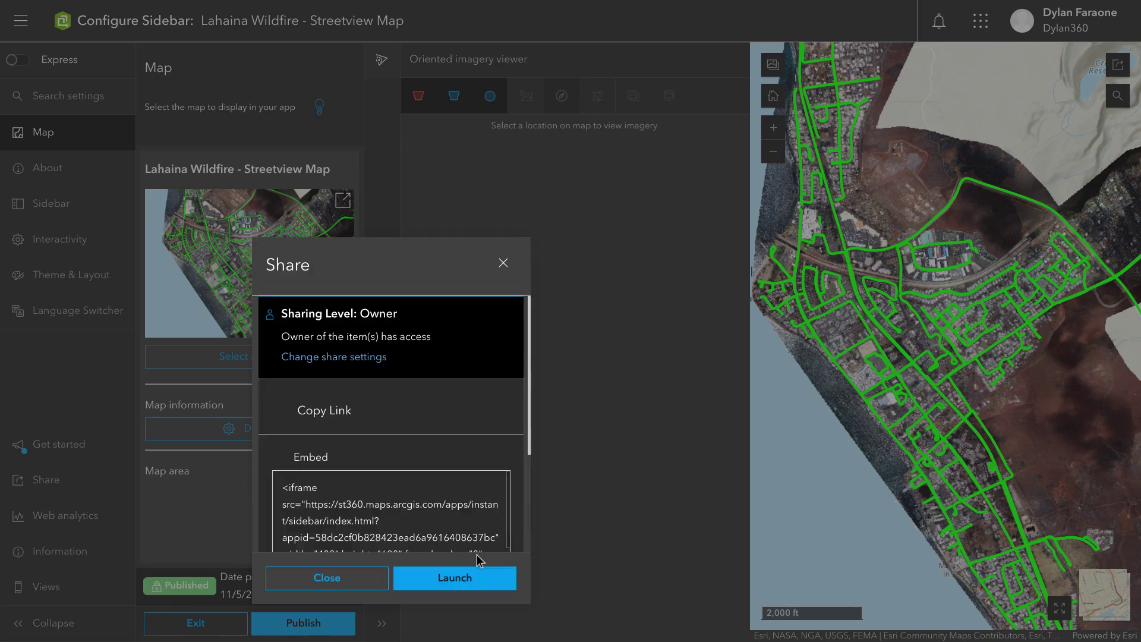
{"action": "left_click", "coordinate": [329, 359]}
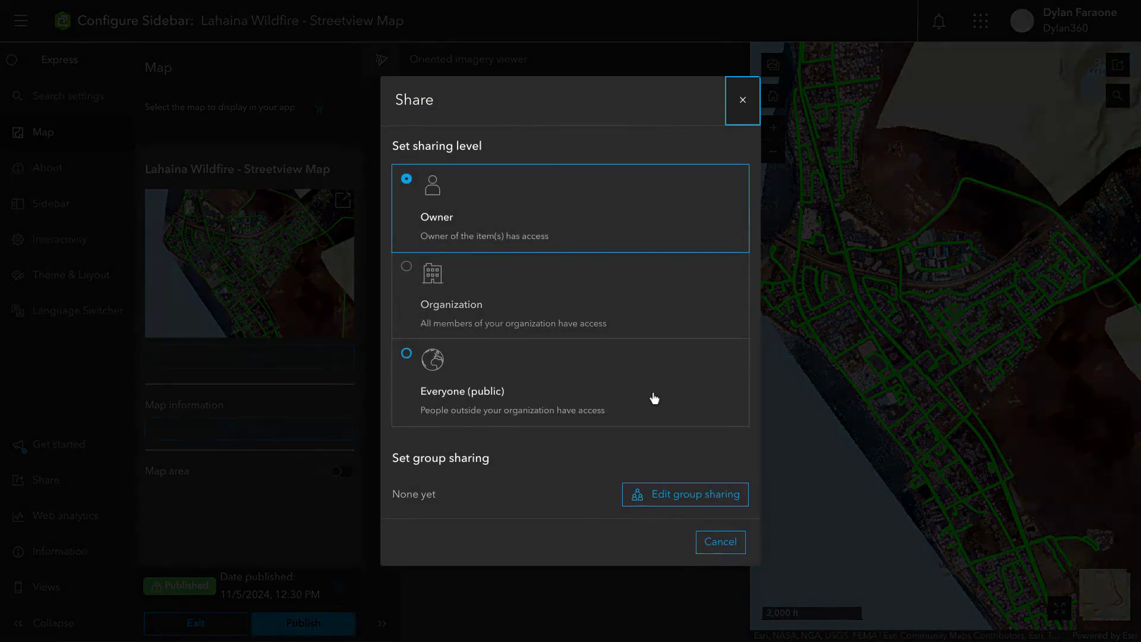
{"action": "left_click", "coordinate": [655, 398]}
{"action": "left_click", "coordinate": [671, 538]}
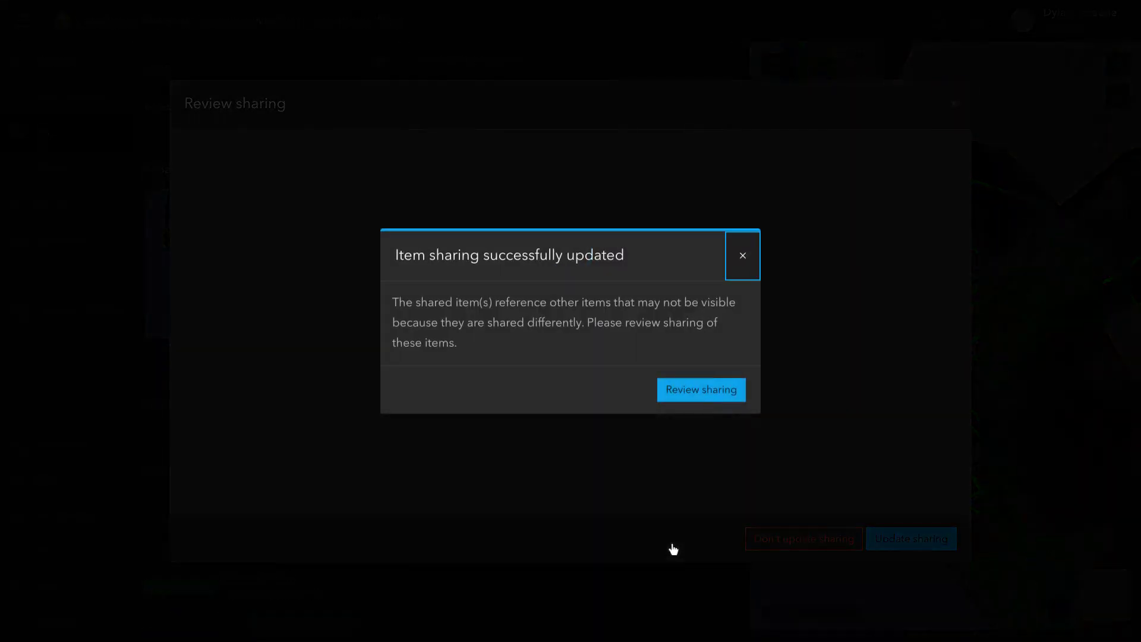
{"action": "left_click", "coordinate": [710, 387]}
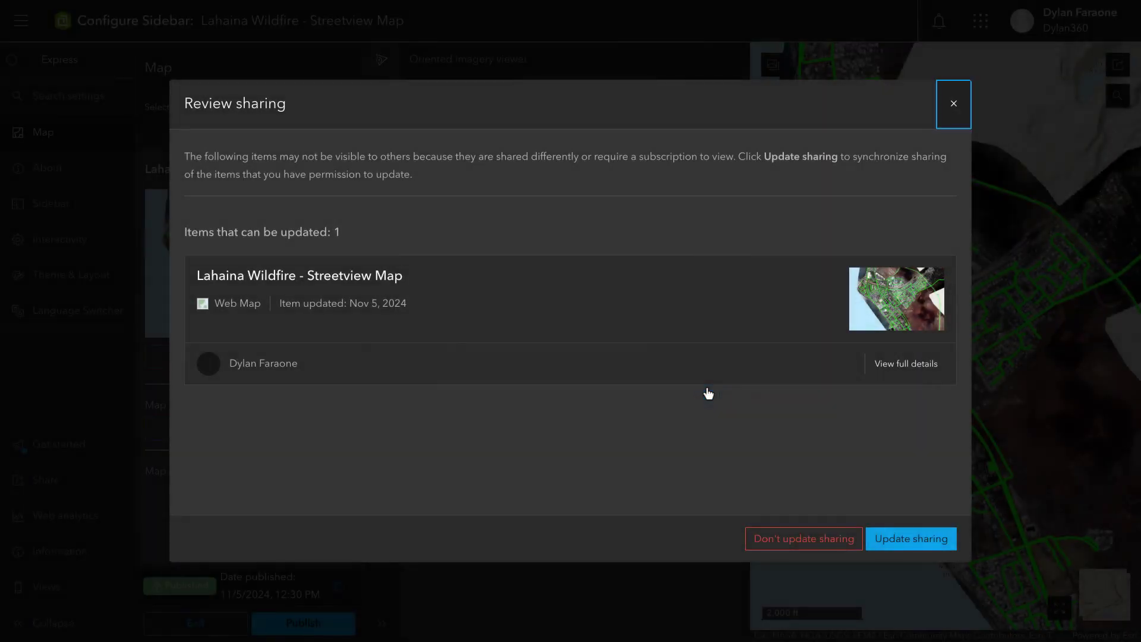
{"action": "left_click", "coordinate": [921, 541]}
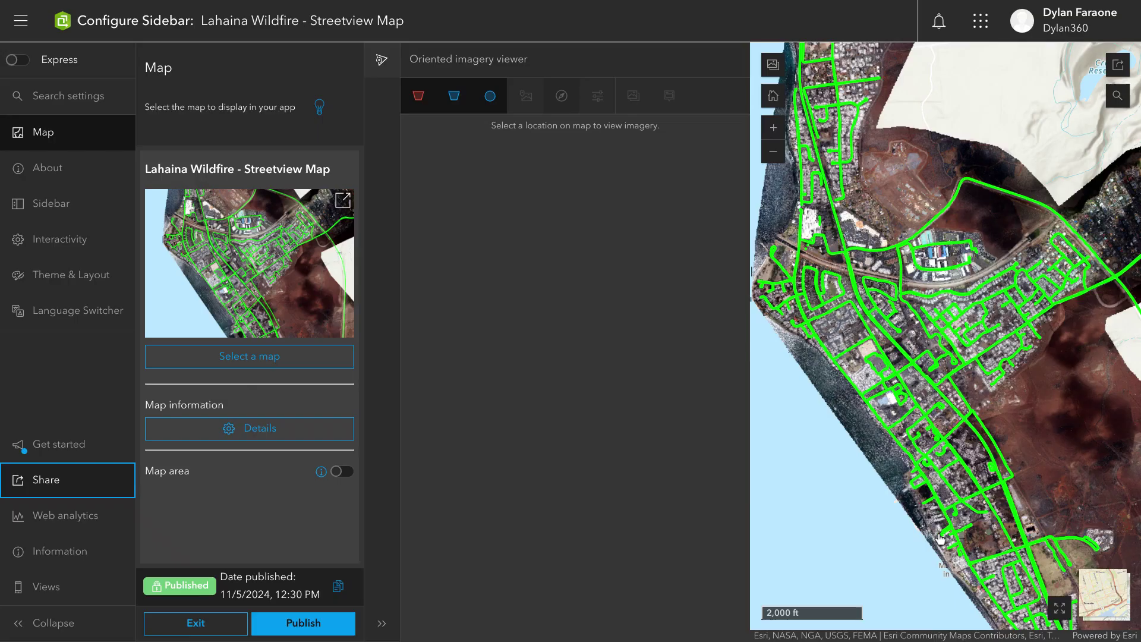
{"action": "left_click", "coordinate": [302, 624]}
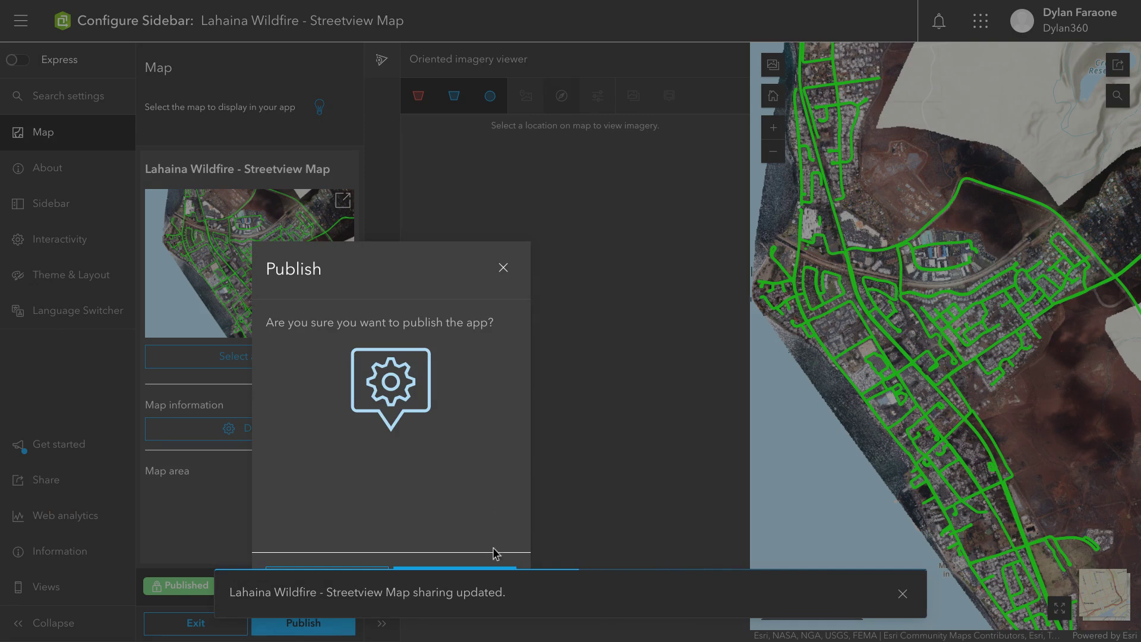
Dismiss the sharing notice, confirm publishing the public app, and copy its link.
{"action": "left_click", "coordinate": [902, 594]}
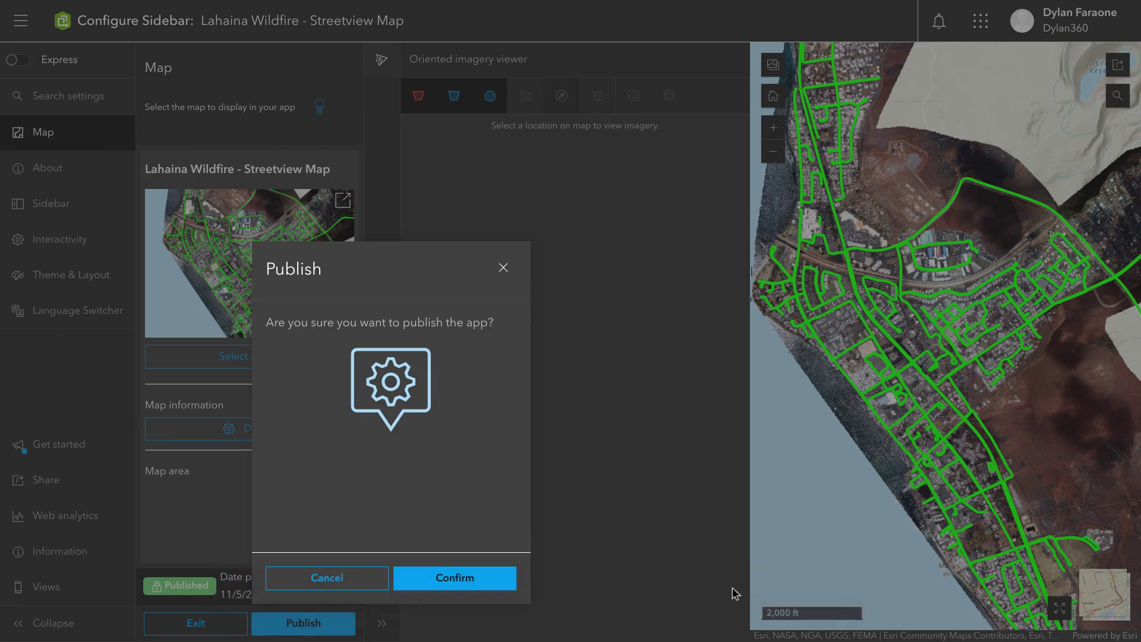
{"action": "left_click", "coordinate": [494, 582]}
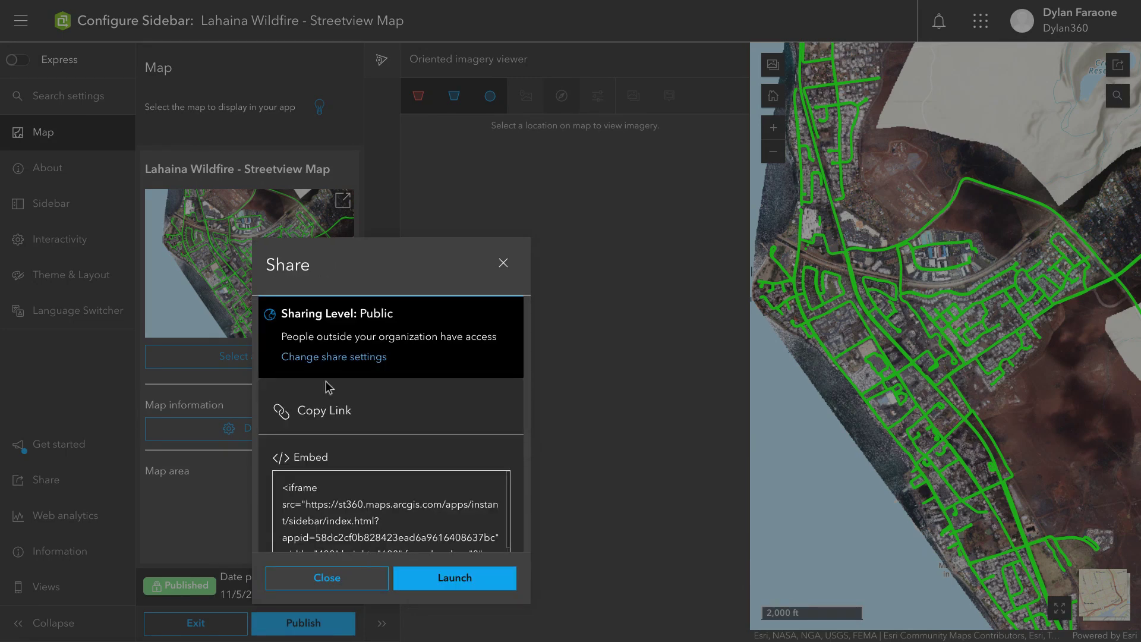
{"action": "left_click", "coordinate": [337, 420]}
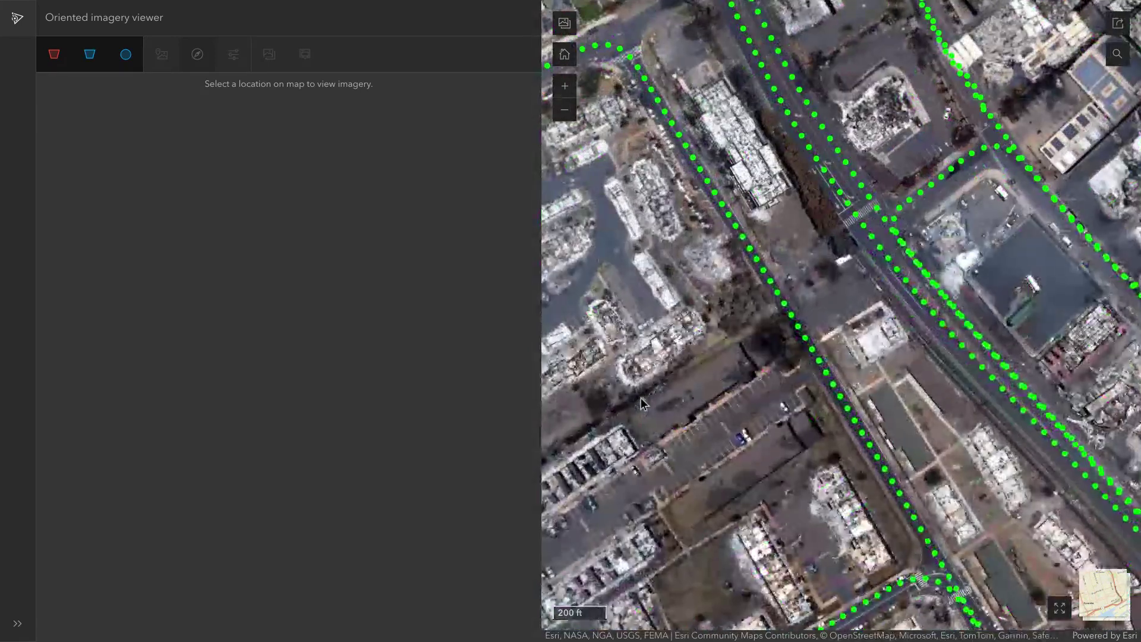
Load the oriented imagery panorama for a map spot along the green streetview points.
{"action": "left_click", "coordinate": [642, 404]}
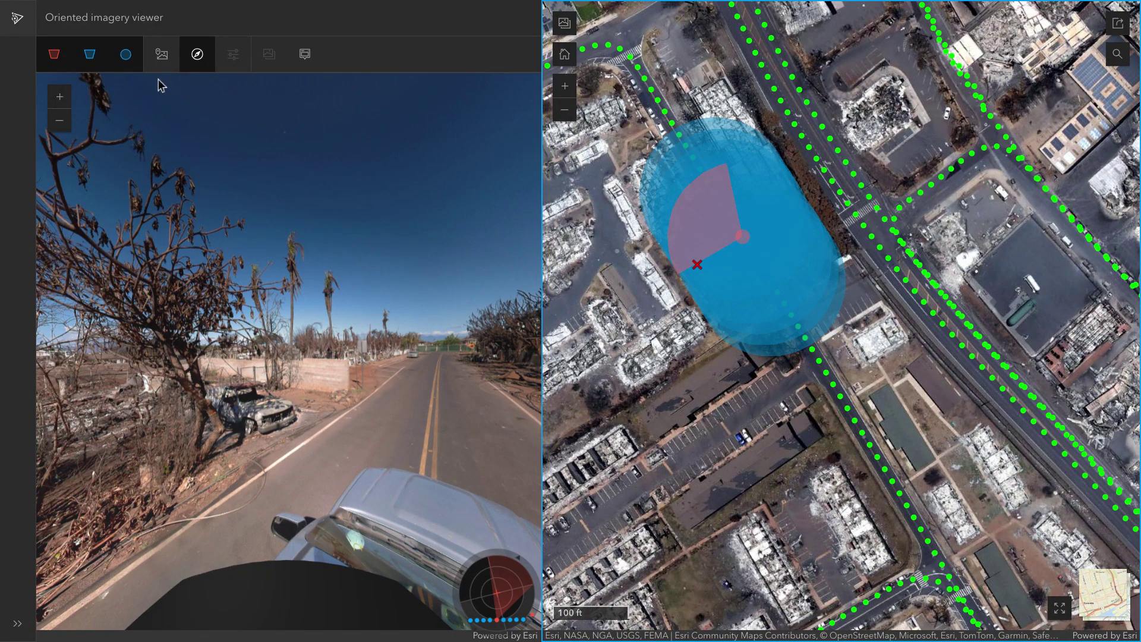
Show the image footprint instead of camera locations, turn the panorama to the burned building, and pan south-east.
{"action": "left_click", "coordinate": [126, 62]}
{"action": "left_click", "coordinate": [89, 54]}
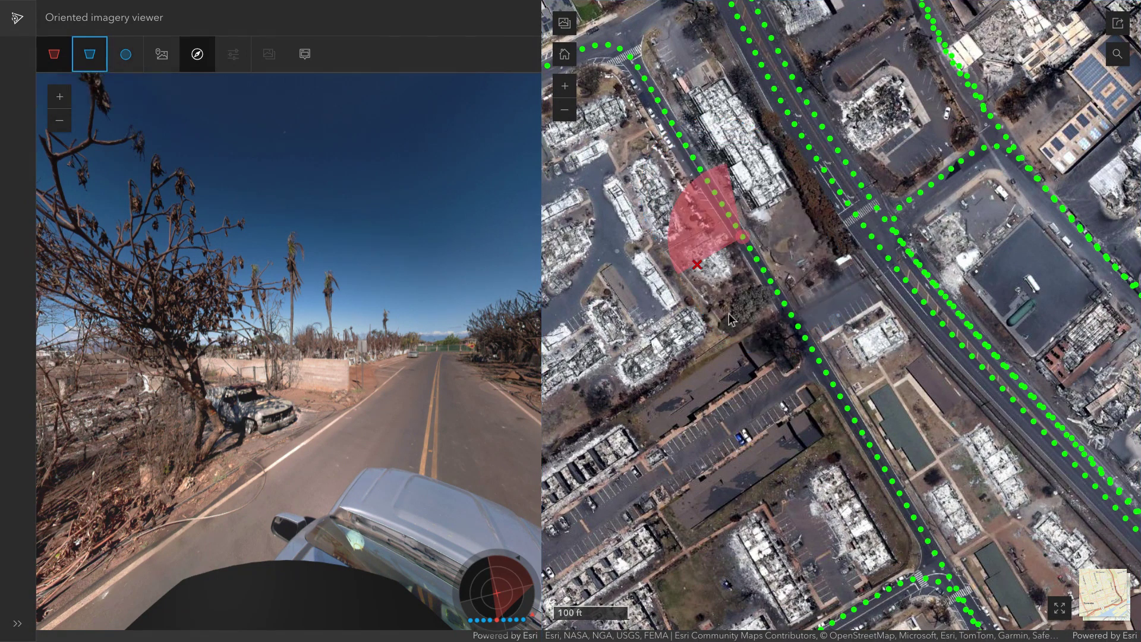
{"action": "mouse_move", "coordinate": [484, 415]}
{"action": "left_mouse_down"}
{"action": "mouse_move", "coordinate": [150, 386]}
{"action": "mouse_move", "coordinate": [114, 395]}
{"action": "left_mouse_up"}
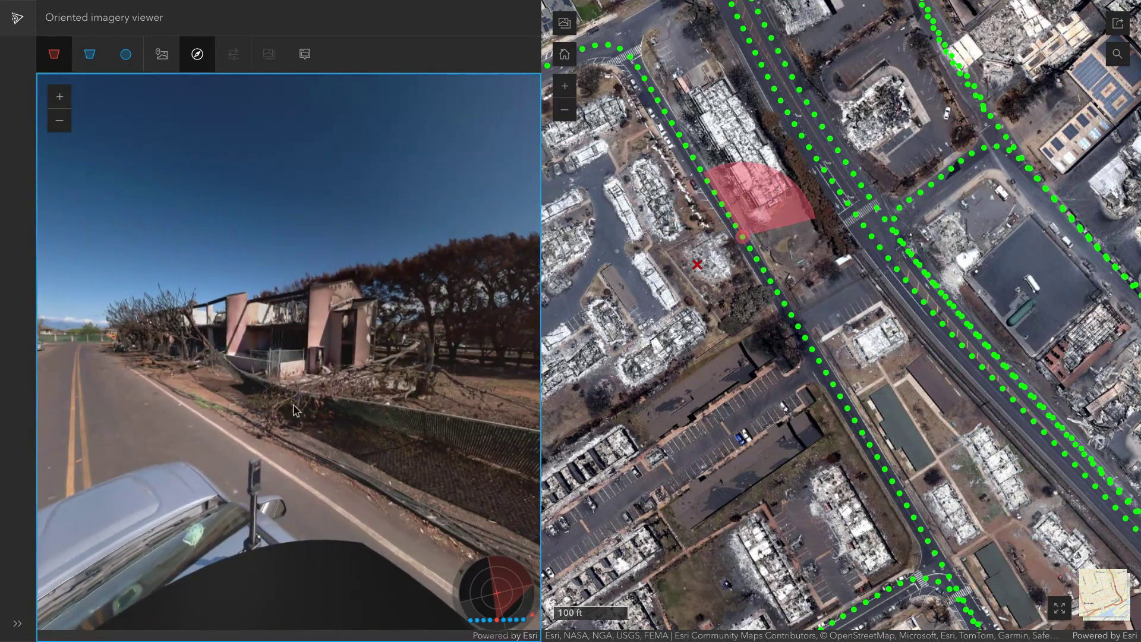
{"action": "left_click_drag", "start_coordinate": [903, 543], "coordinate": [759, 309]}
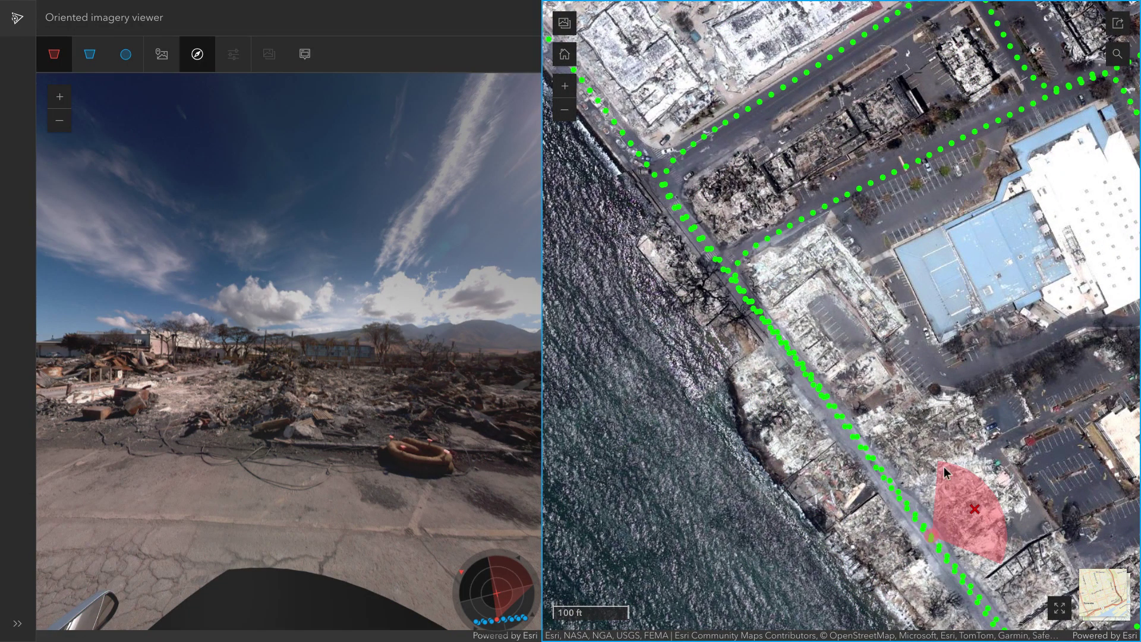
Load a nearby waterfront camera view, zoom the panorama in twice, then open and close screen capture.
{"action": "left_click", "coordinate": [944, 471]}
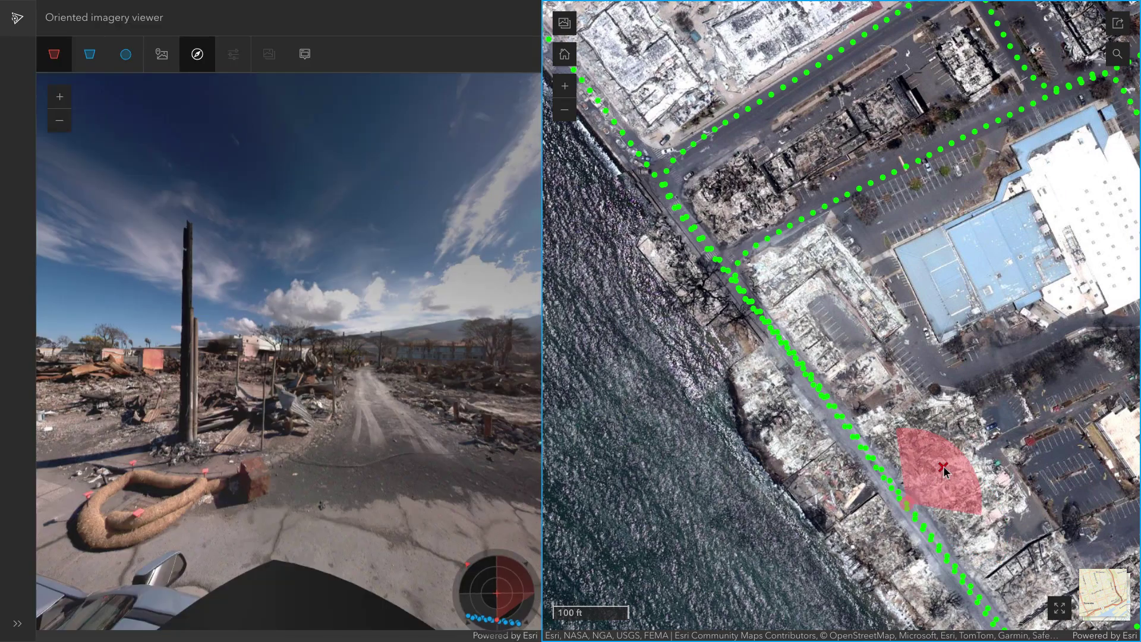
{"action": "left_click", "coordinate": [943, 469]}
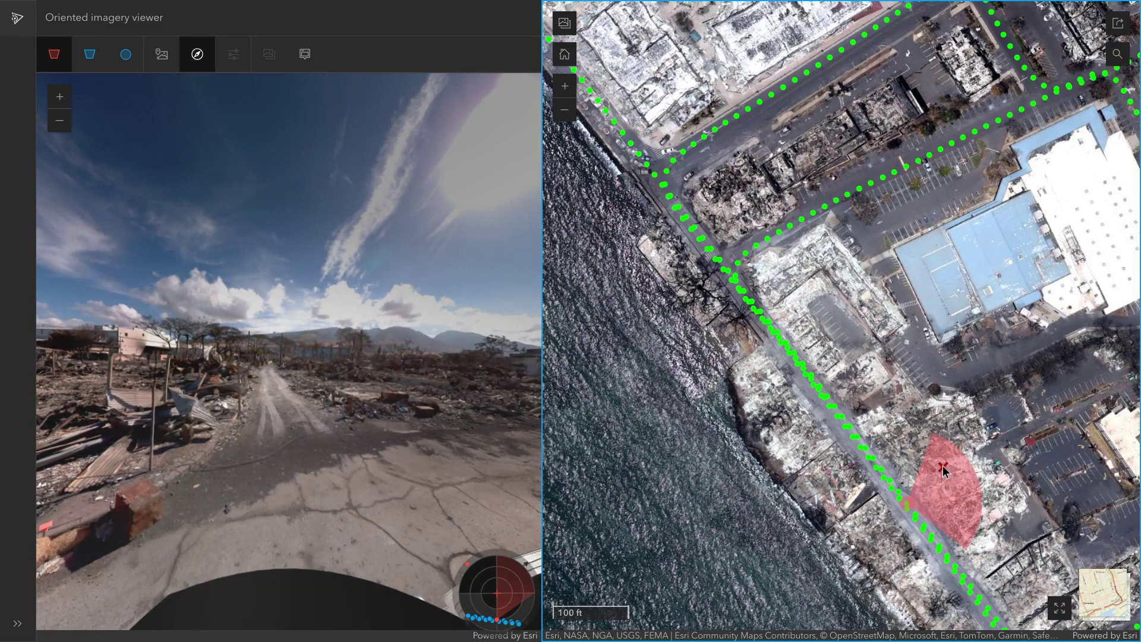
{"action": "left_click", "coordinate": [61, 98]}
{"action": "left_click", "coordinate": [60, 97]}
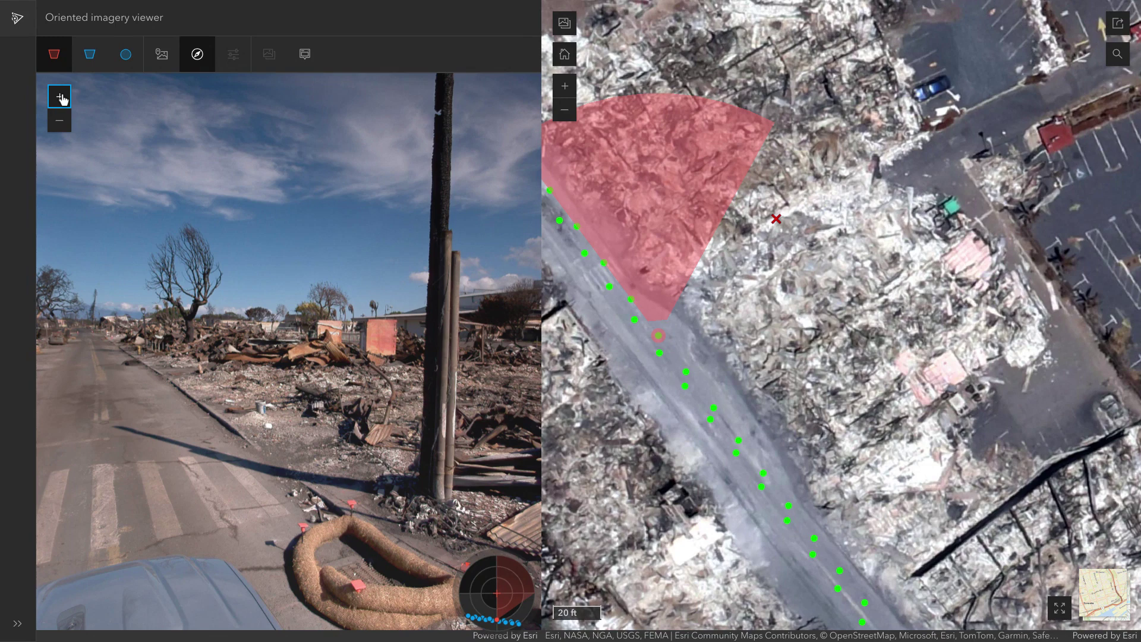
{"action": "key", "text": "ctrl+shift+F5"}
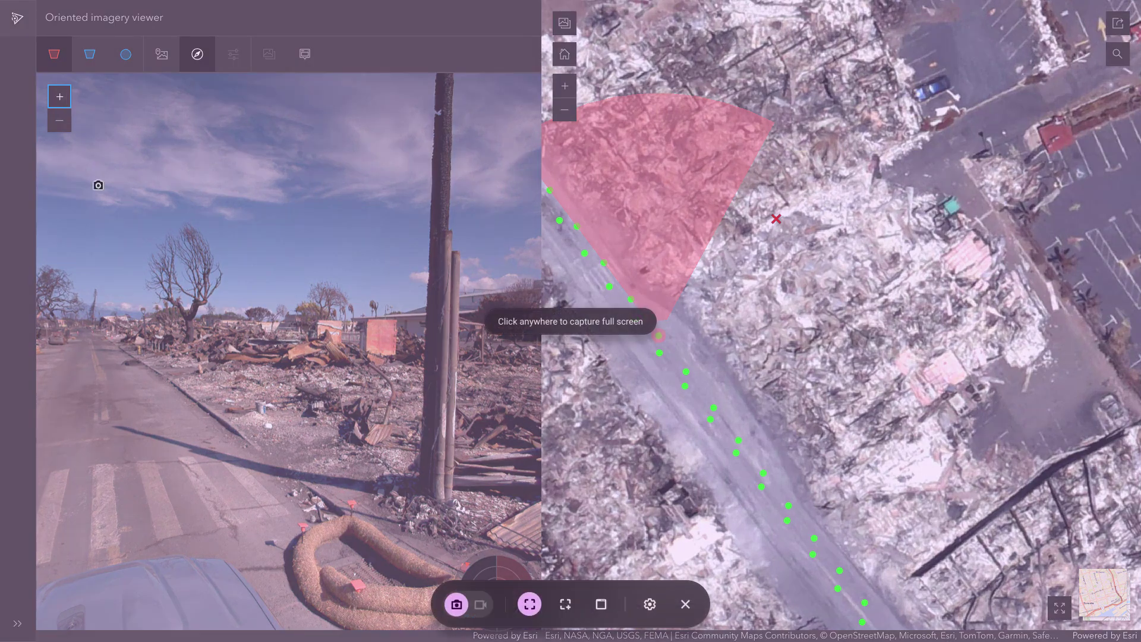
{"action": "left_click", "coordinate": [872, 640]}
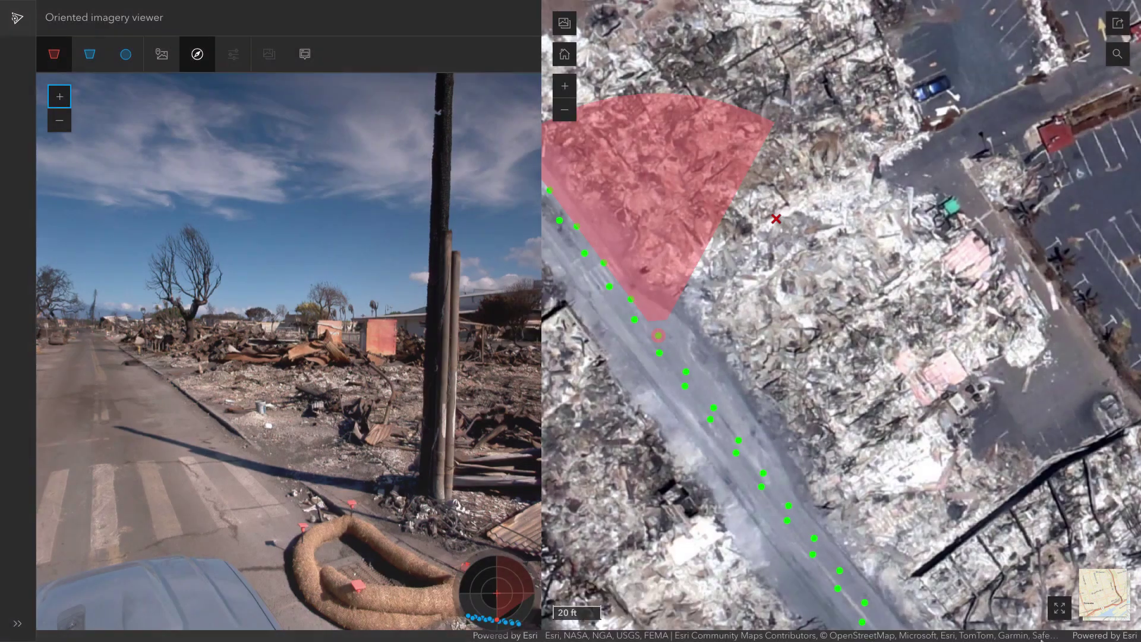